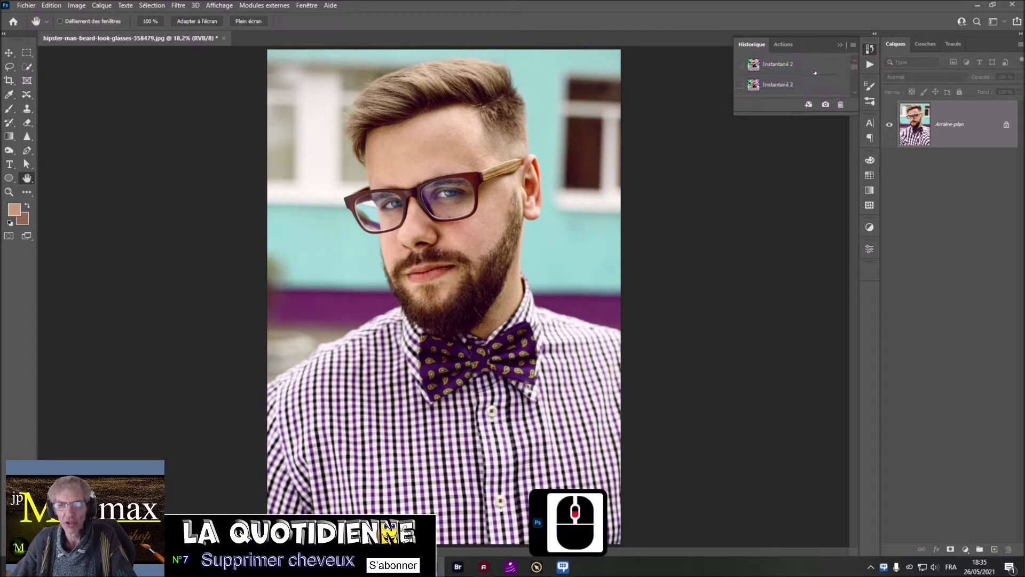
- View the finished bald portrait in the Instantané 3 history snapshot and return to the original photo's snapshot
click(808, 83)
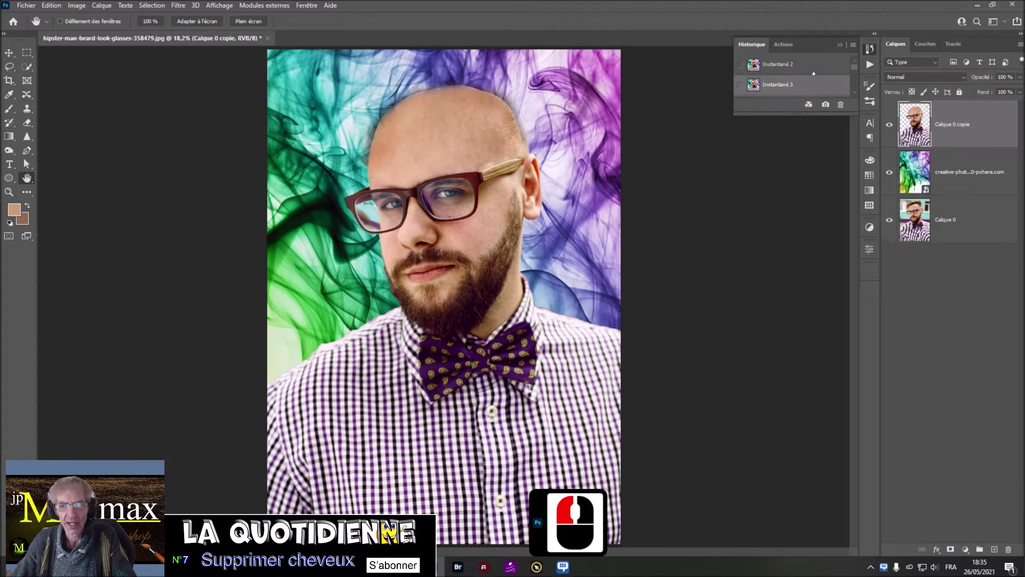
scroll(813, 67, up, 3)
click(813, 65)
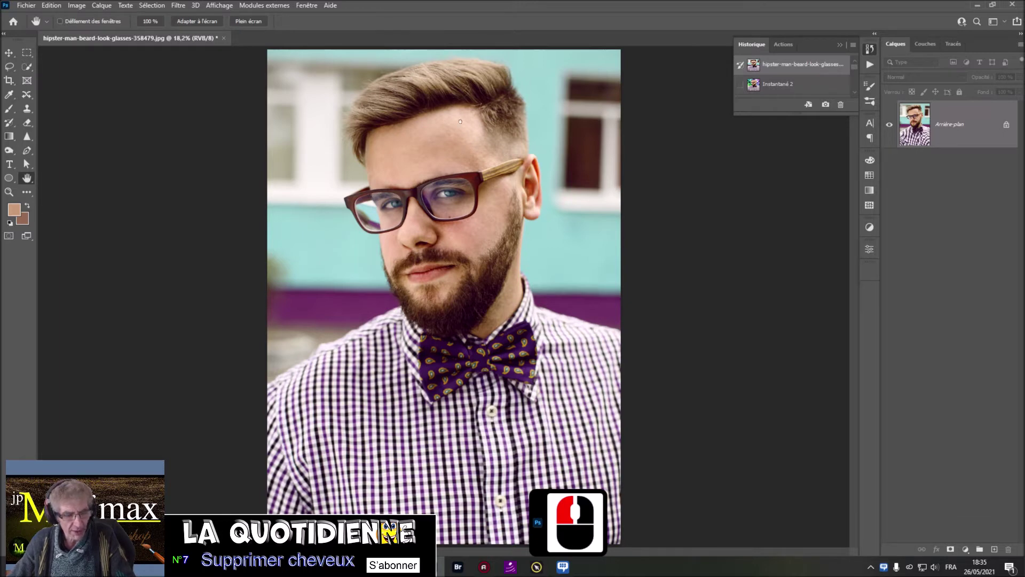
- Select a rectangular strip of forehead skin about 1100 px wide above the glasses and copy it to a new layer
scroll(463, 121, up, 4)
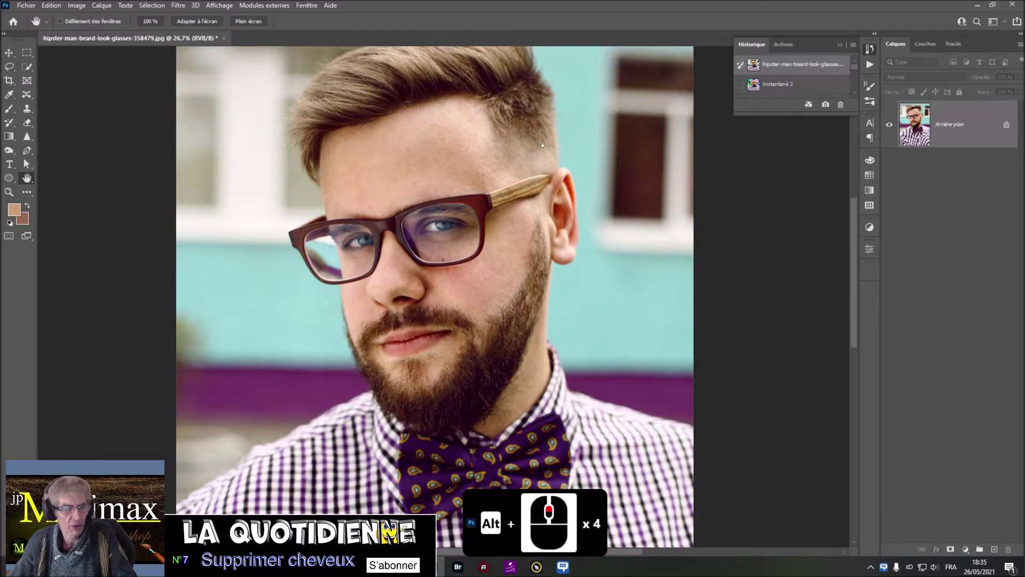
scroll(646, 158, up, 2)
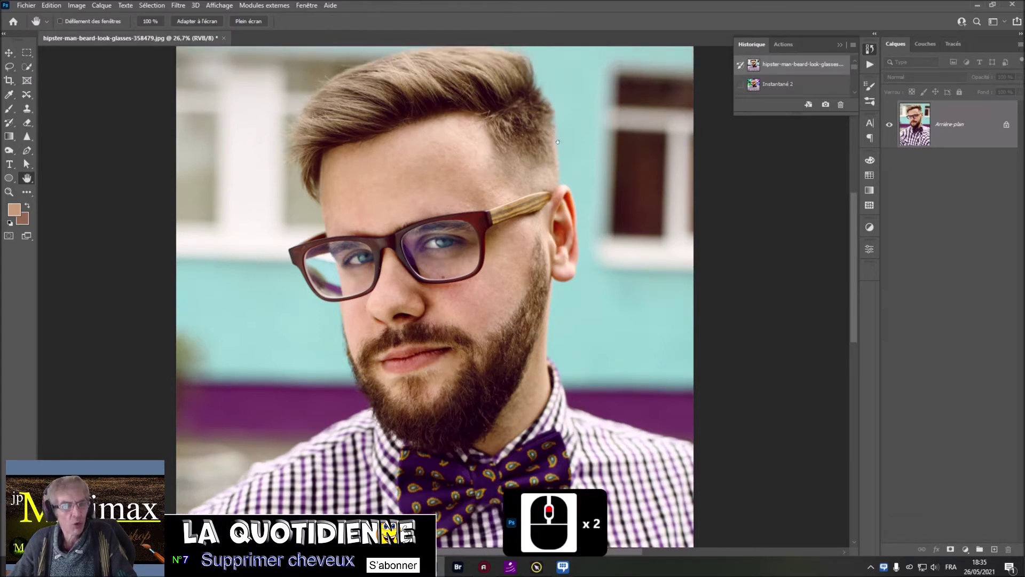
scroll(556, 171, up, 2)
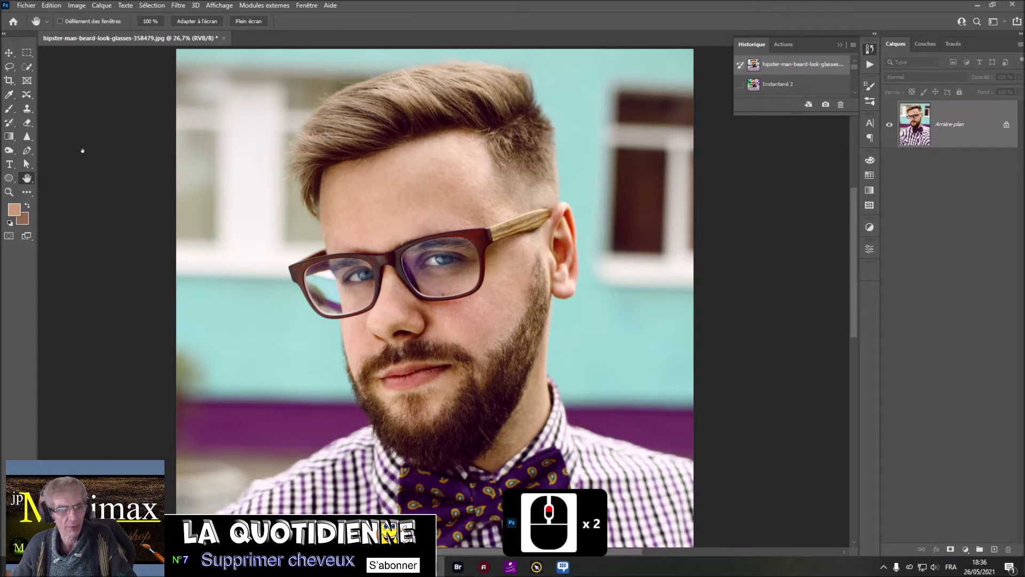
click(27, 53)
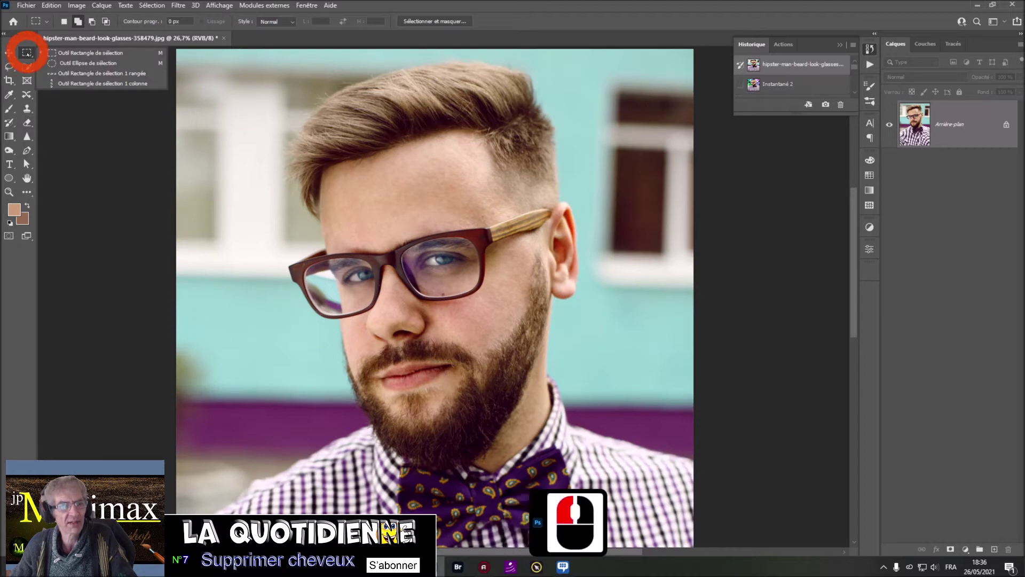
click(56, 52)
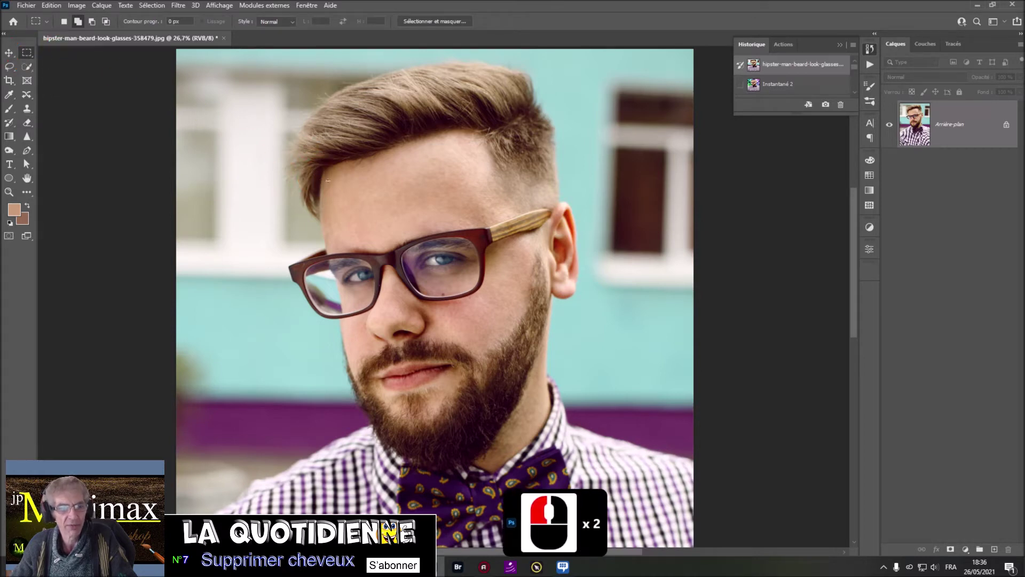
drag(333, 178, 490, 213)
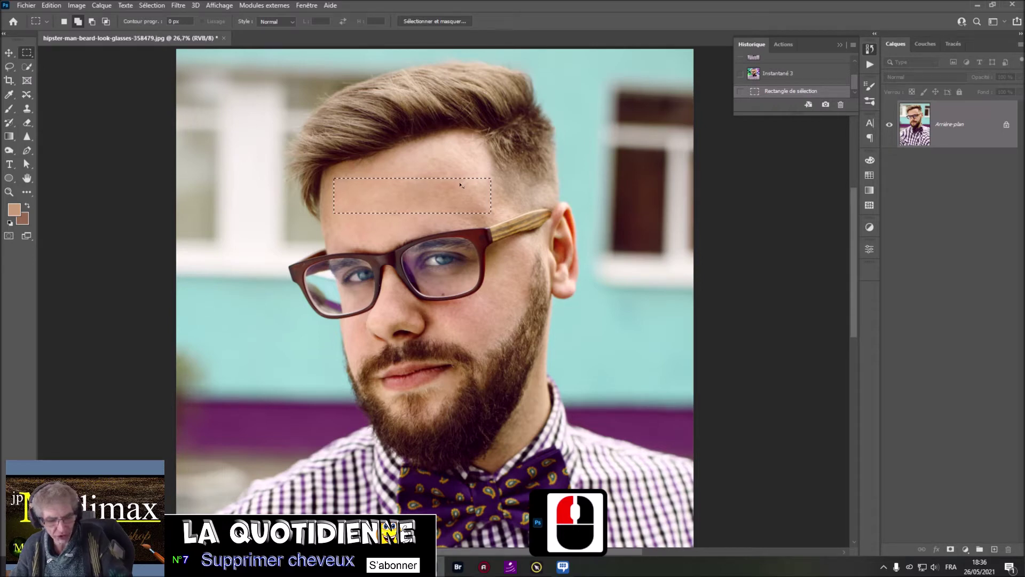
key(ctrl+j)
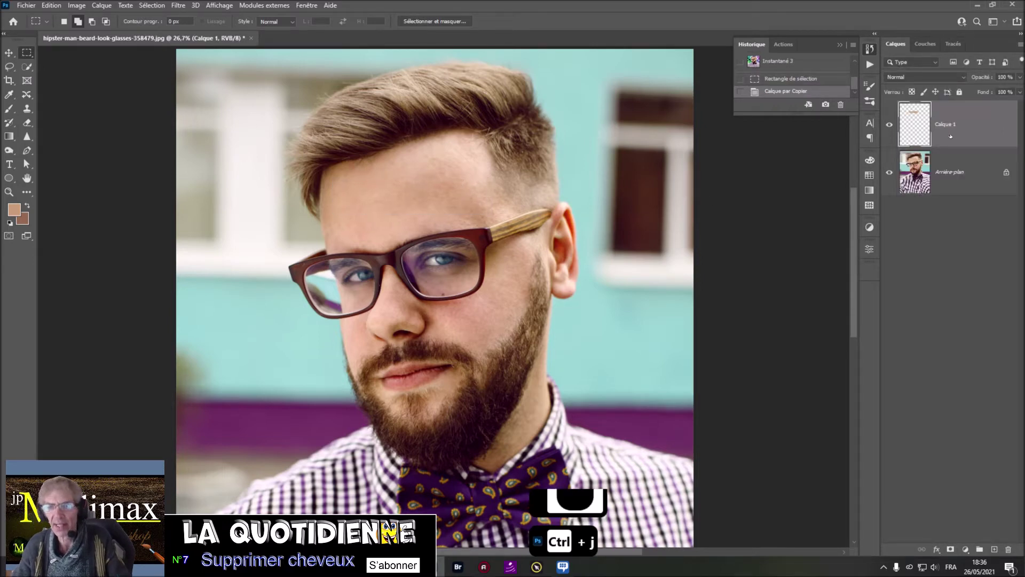
- Load the skin strip's outline as a selection and stretch the strip upward over the hair to about 927 px tall with Free Transform
click(915, 118)
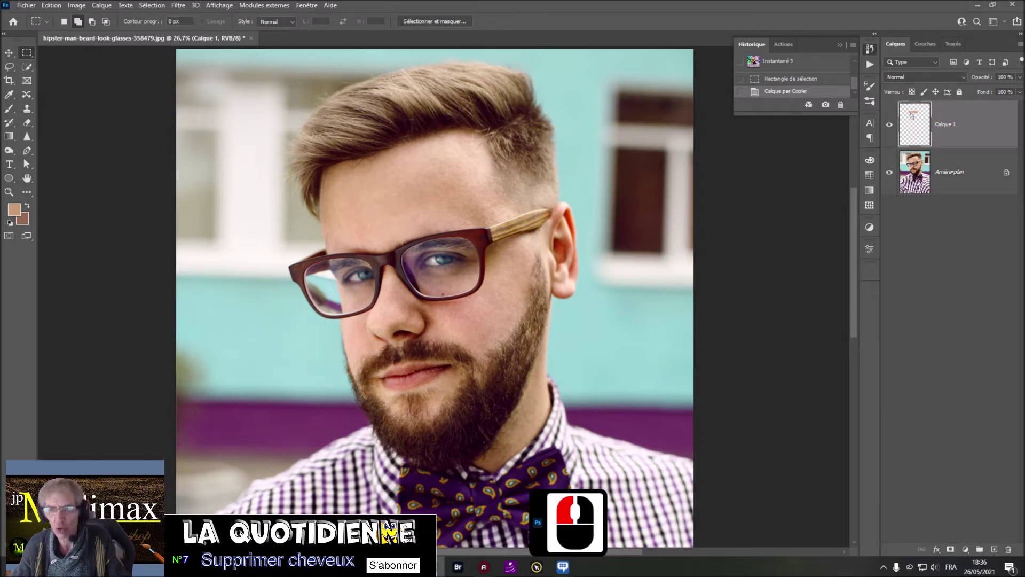
ctrl+click(912, 113)
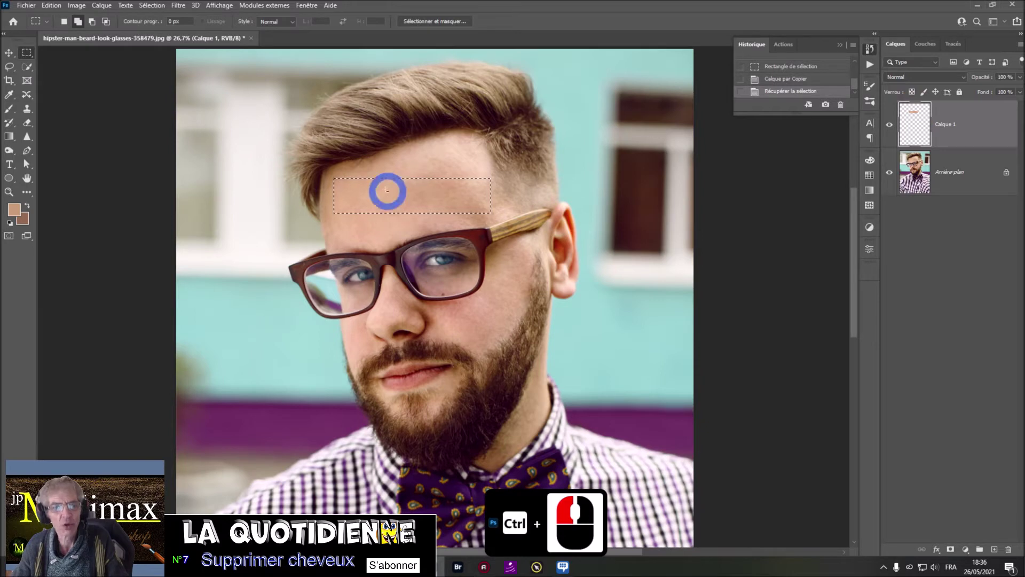
right_click(387, 190)
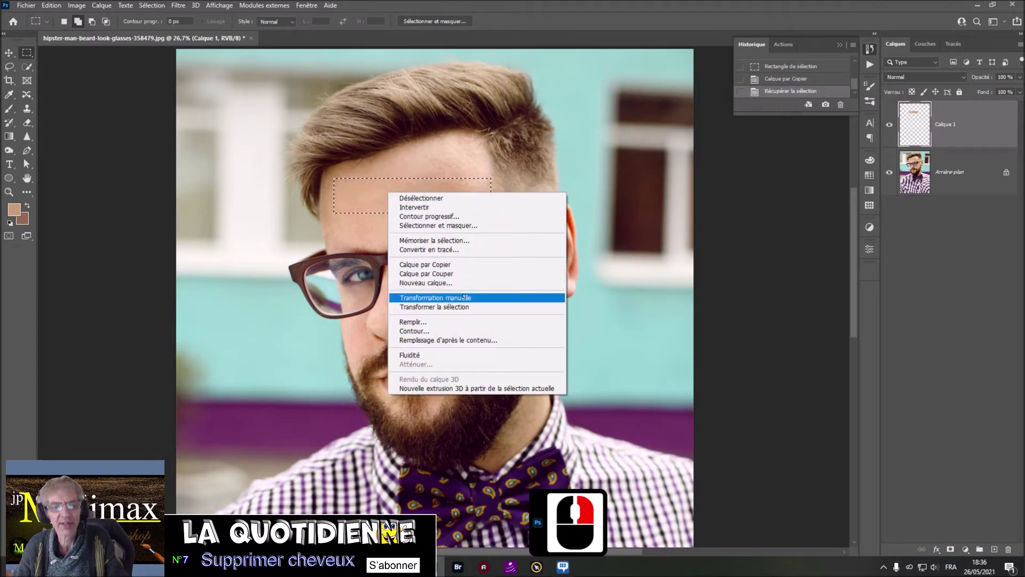
click(464, 298)
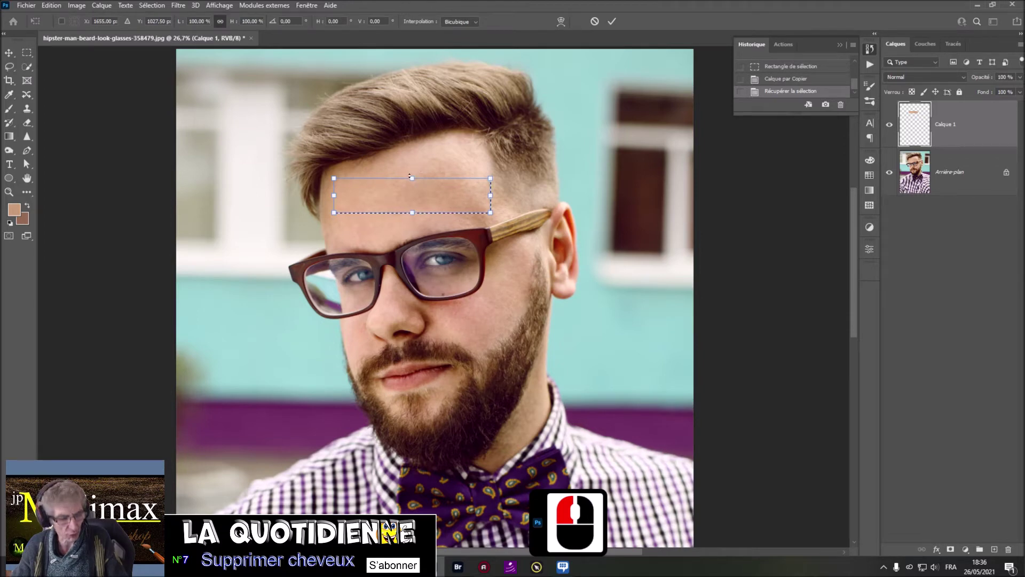
drag(411, 178, 429, 77)
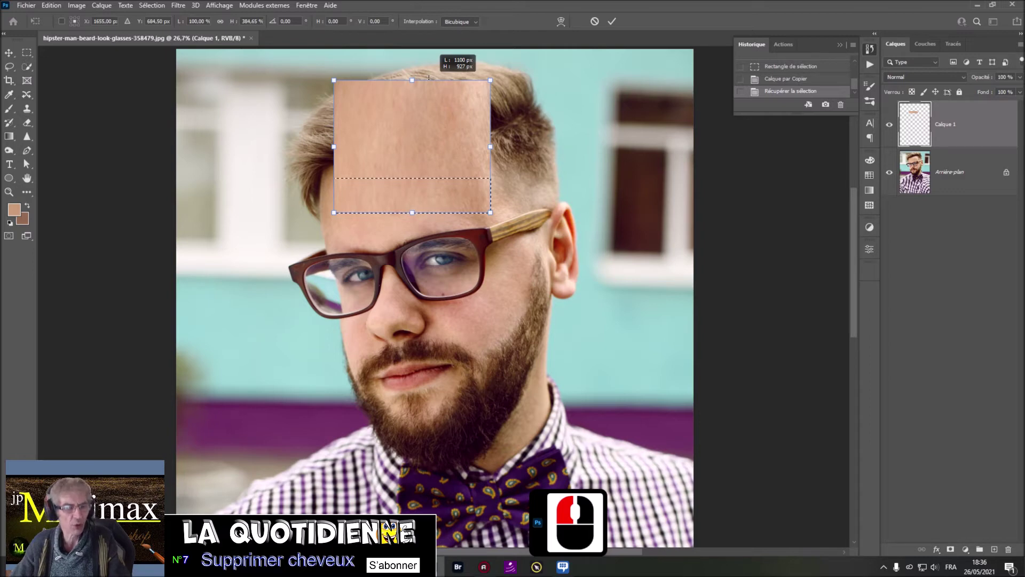
drag(428, 77, 429, 77)
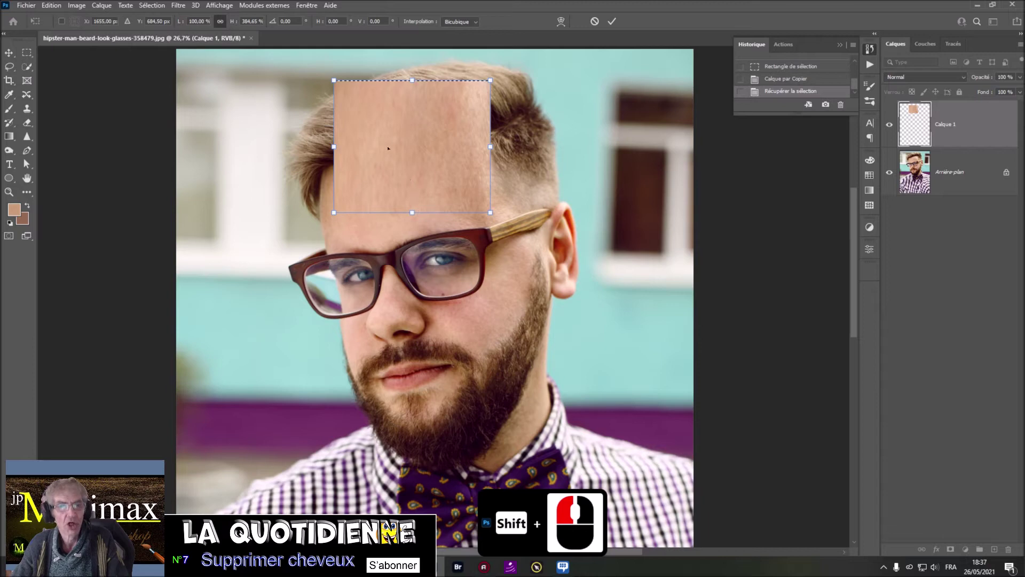
- Warp the skin patch so its lower corners reach the ear and the far temple and its lower edge follows the glasses
right_click(410, 144)
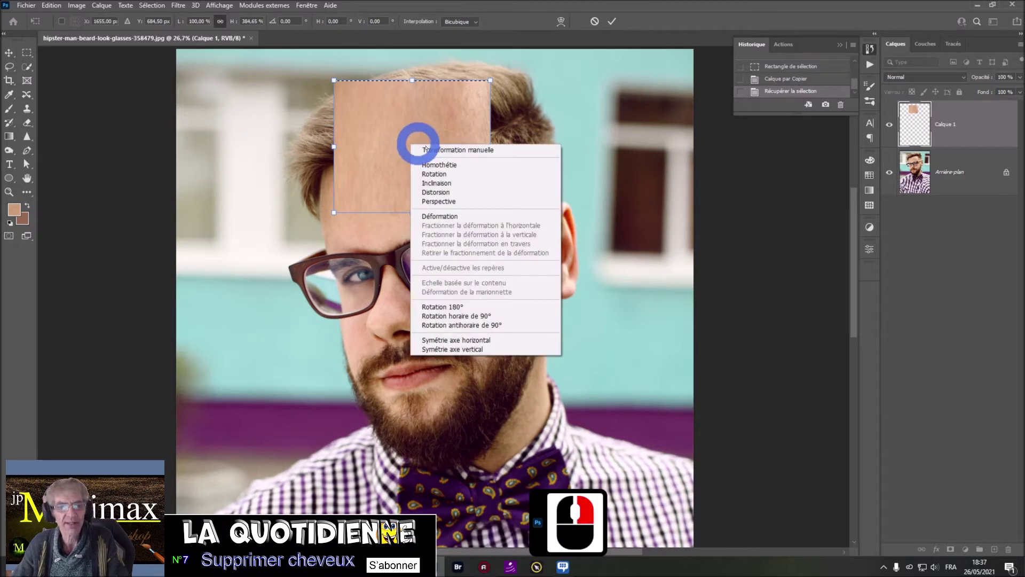
click(472, 217)
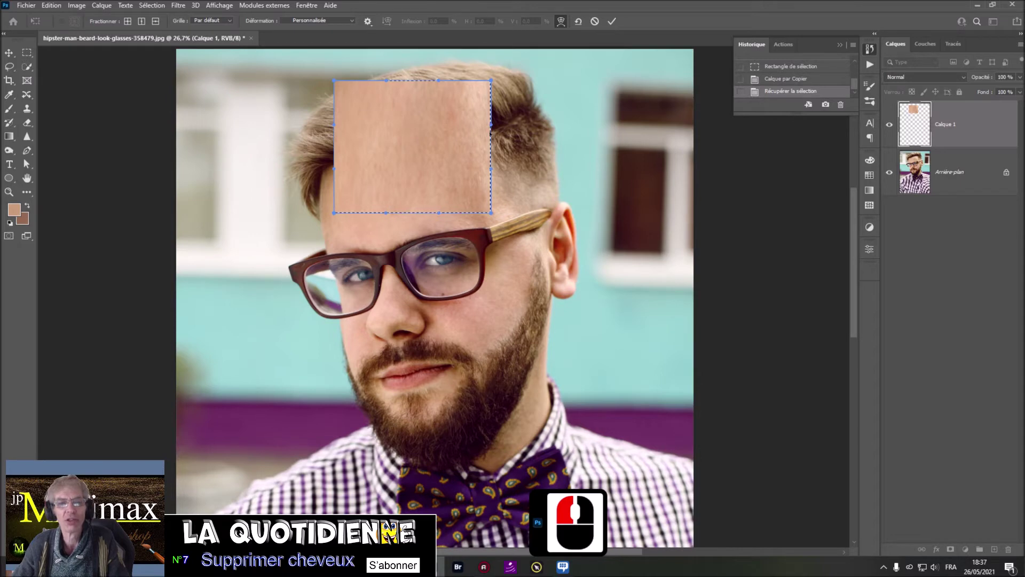
drag(491, 213, 555, 205)
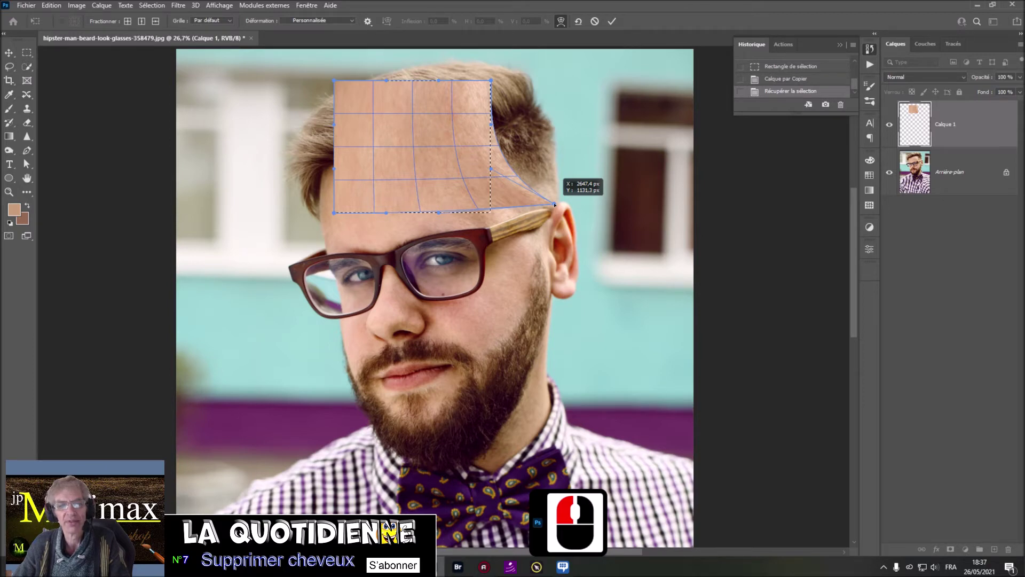
drag(554, 204, 555, 204)
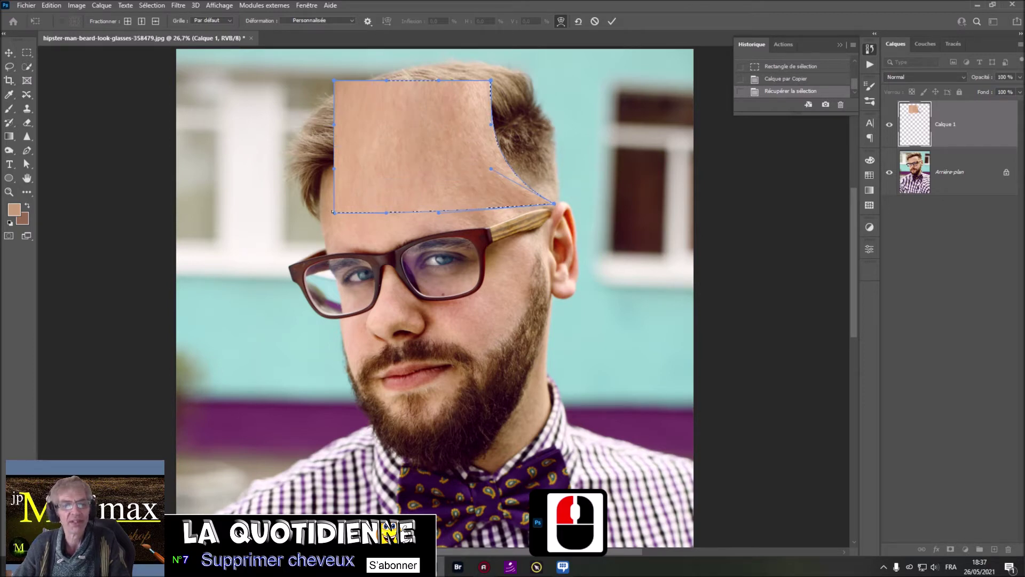
drag(333, 212, 323, 241)
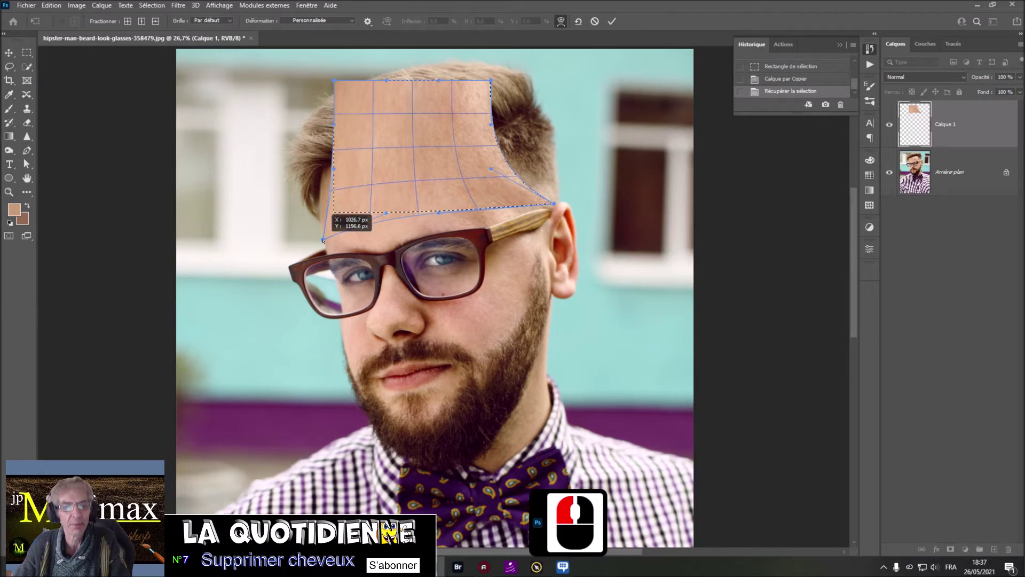
drag(323, 240, 324, 240)
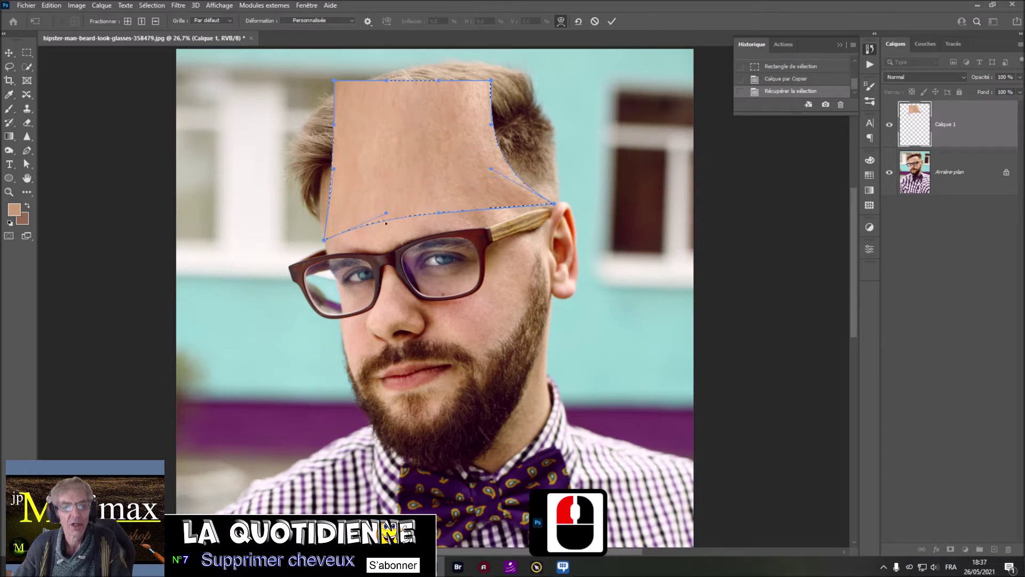
drag(436, 216, 432, 244)
drag(387, 215, 387, 232)
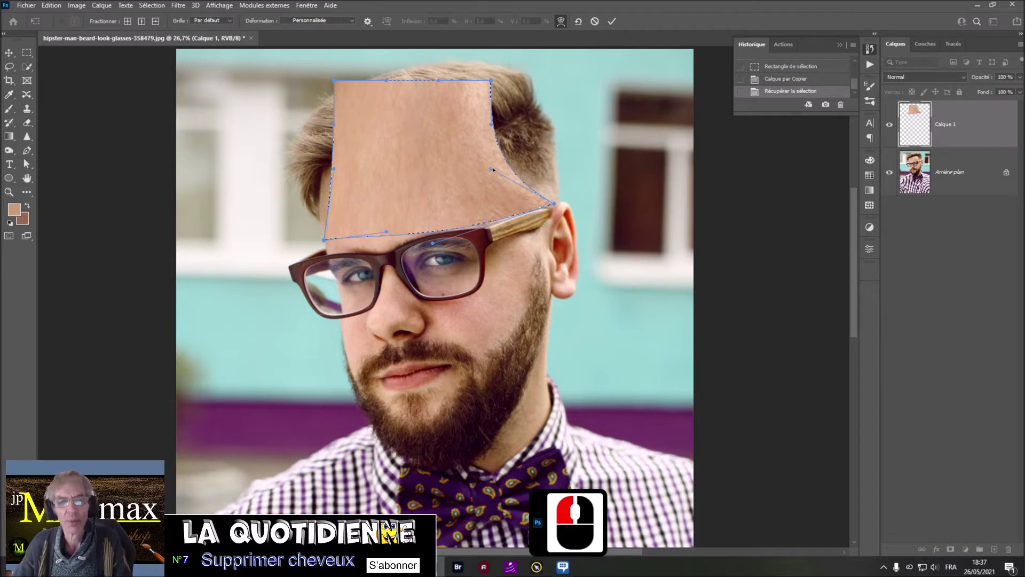
- Bulge the warp's edge on the ear side outward into a rounded skull contour running up to the crown
drag(492, 170, 562, 129)
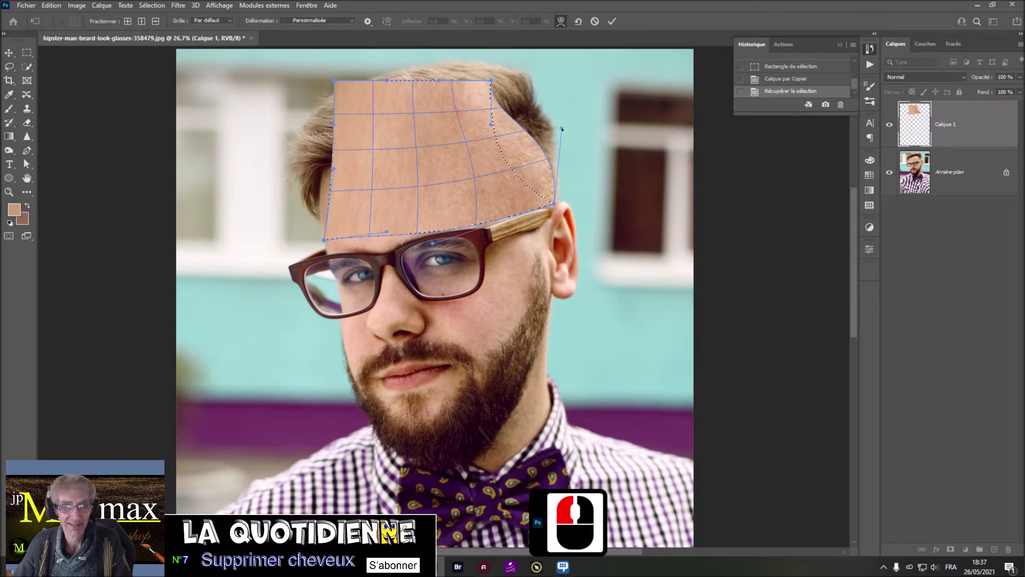
drag(562, 129, 562, 112)
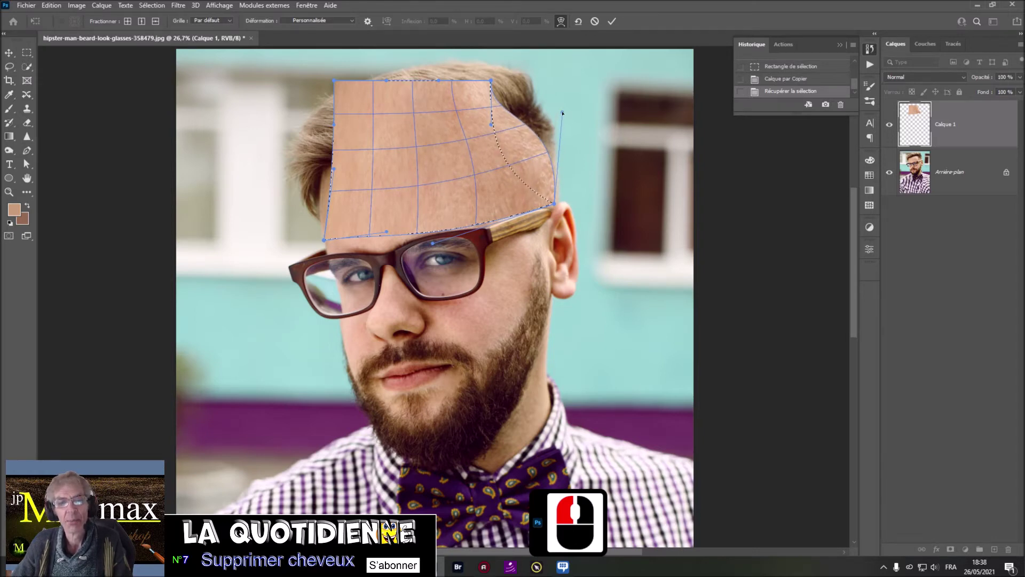
drag(562, 113, 562, 113)
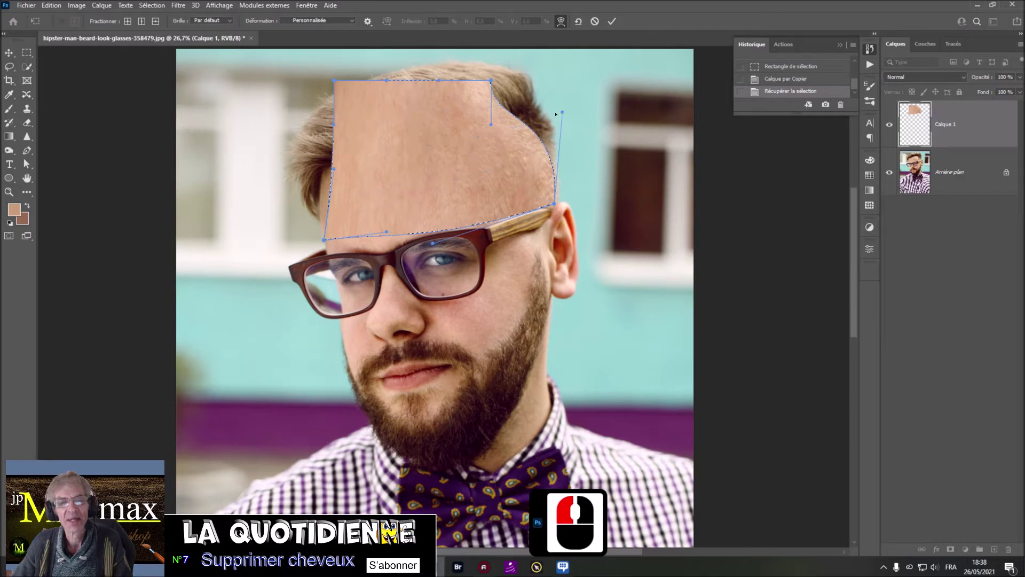
drag(490, 124, 475, 92)
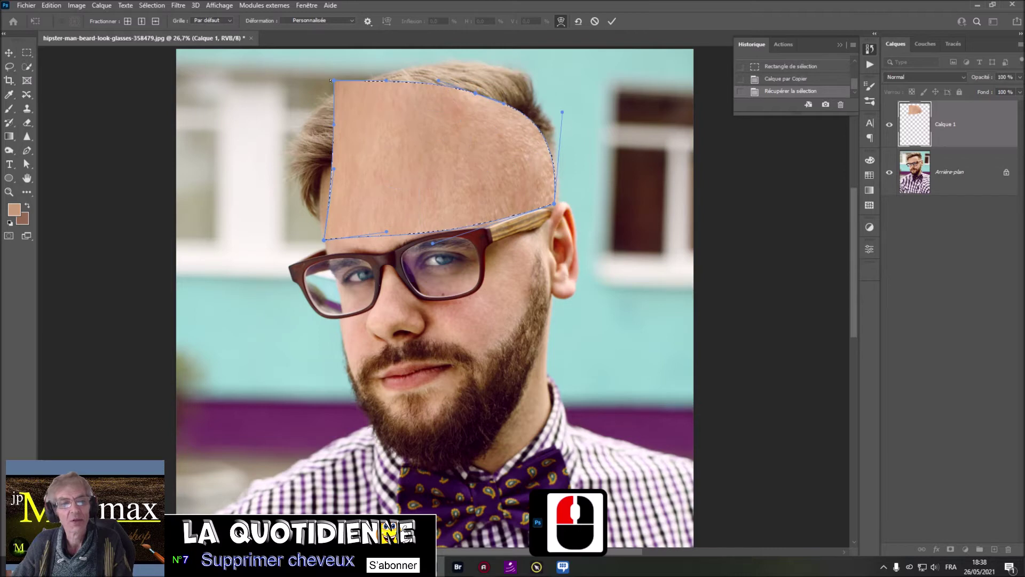
- Pull the patch's upper-left corner in toward the skull and curve its left edge out to the temple
drag(337, 83, 358, 129)
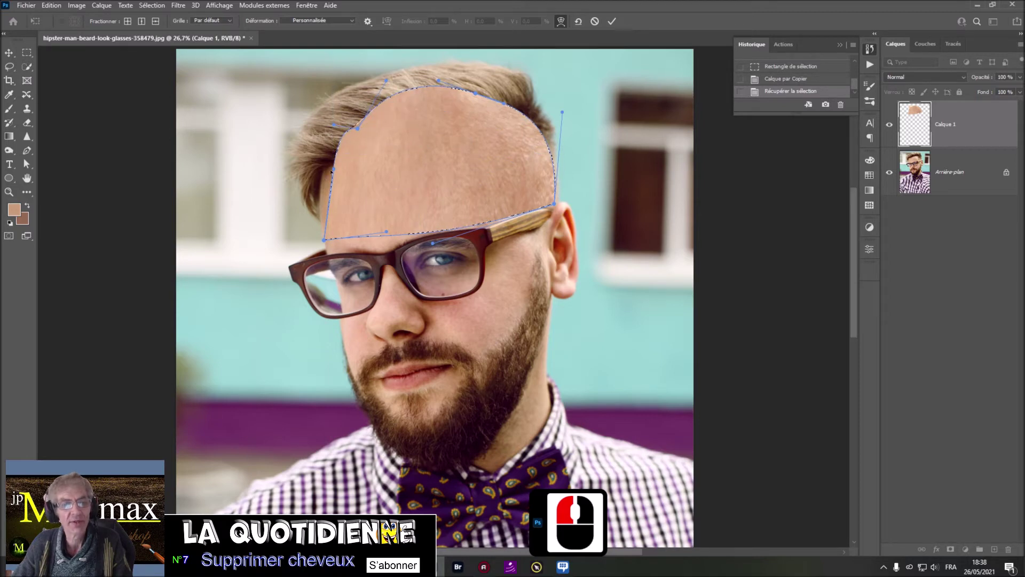
drag(332, 169, 321, 169)
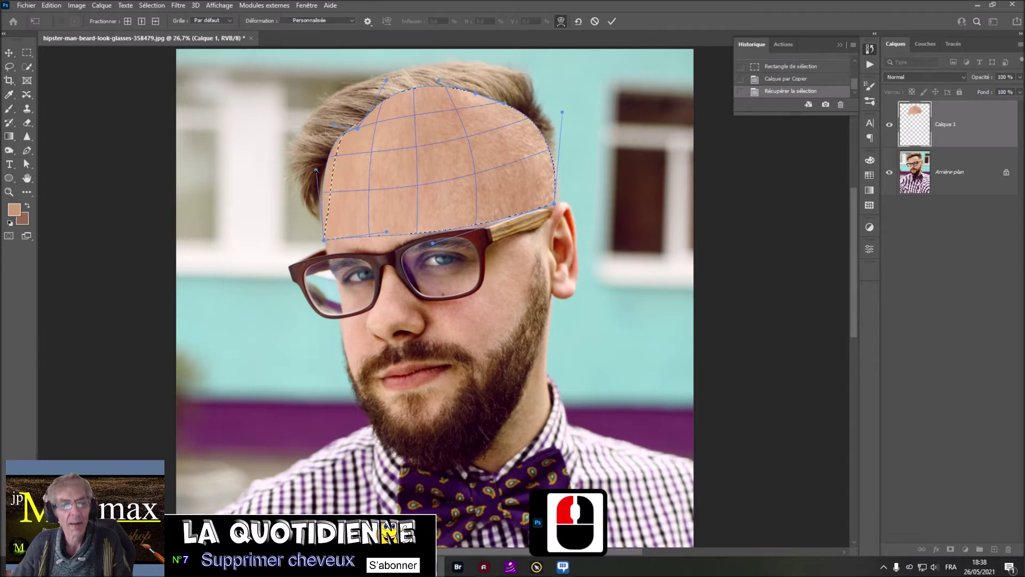
drag(316, 171, 316, 170)
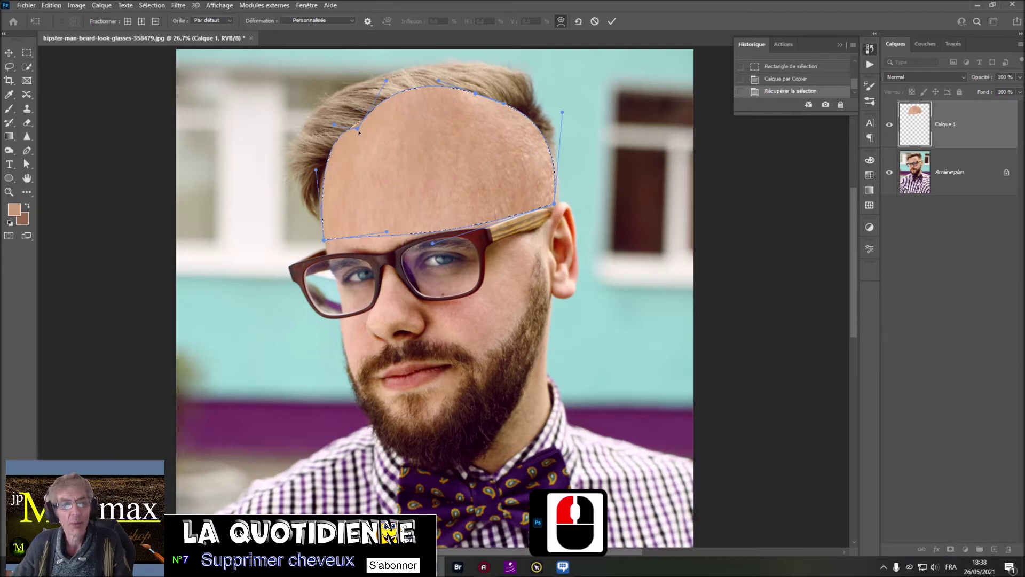
drag(359, 131, 361, 134)
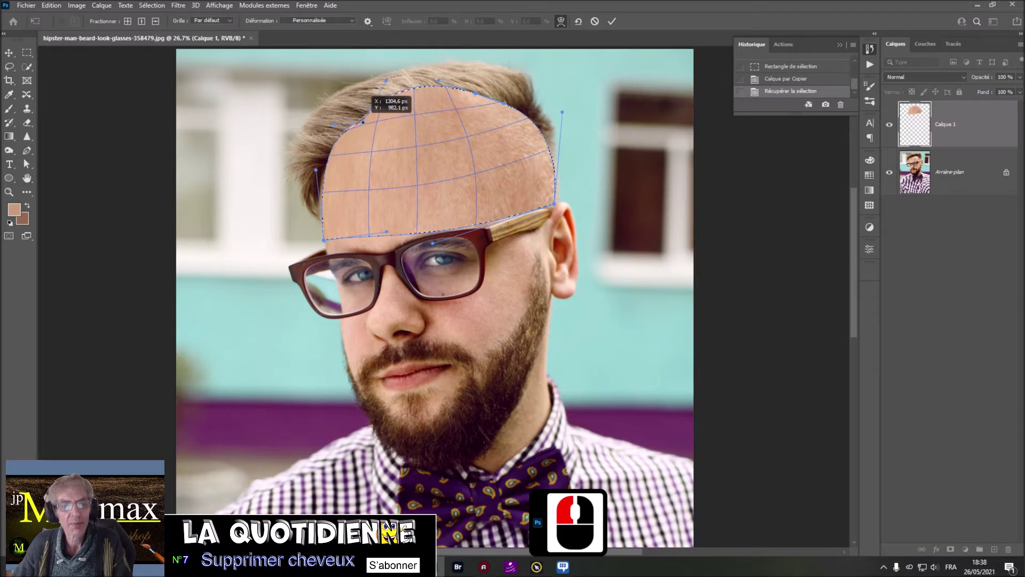
drag(362, 121, 362, 120)
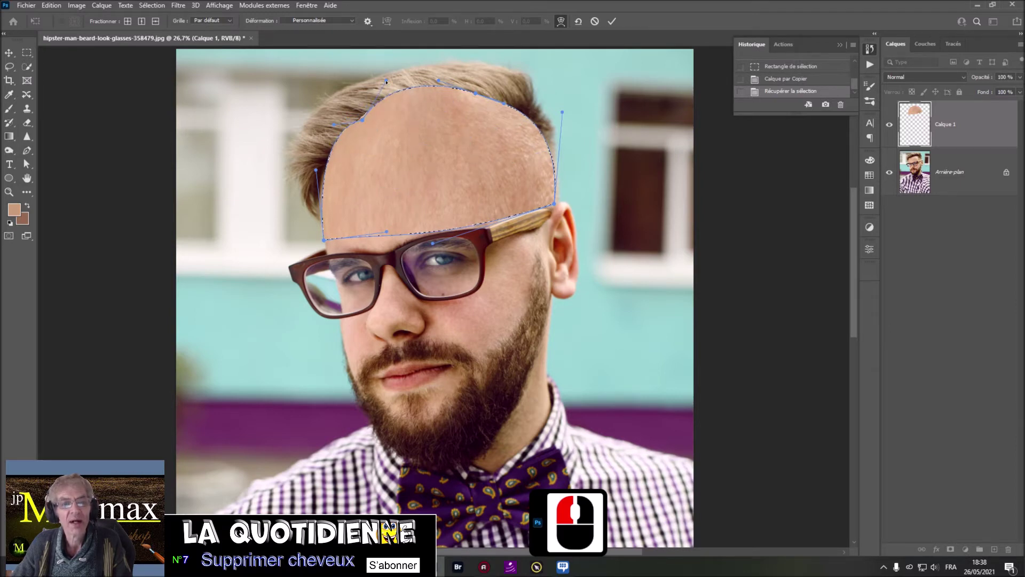
- Smooth the top of the warped patch into an even, slightly lower skull curve by adjusting the upper curve handles
drag(387, 82, 440, 91)
drag(334, 125, 340, 128)
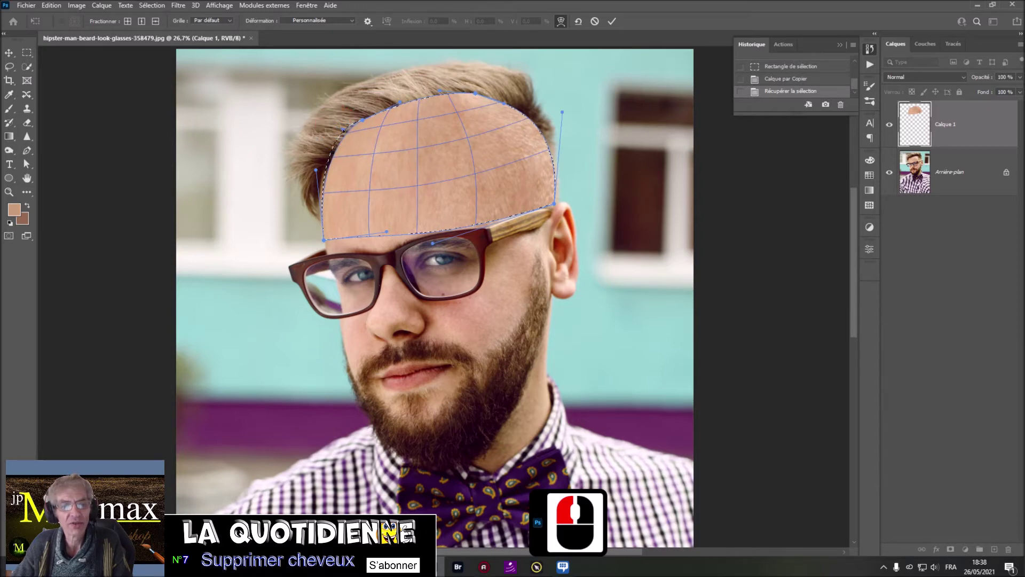
drag(344, 131, 337, 141)
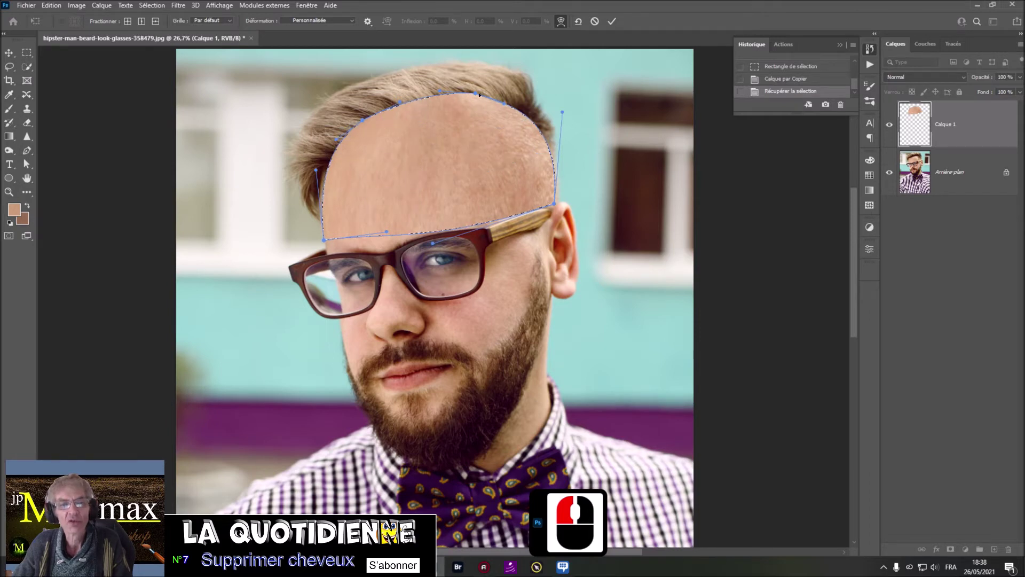
drag(473, 96, 475, 98)
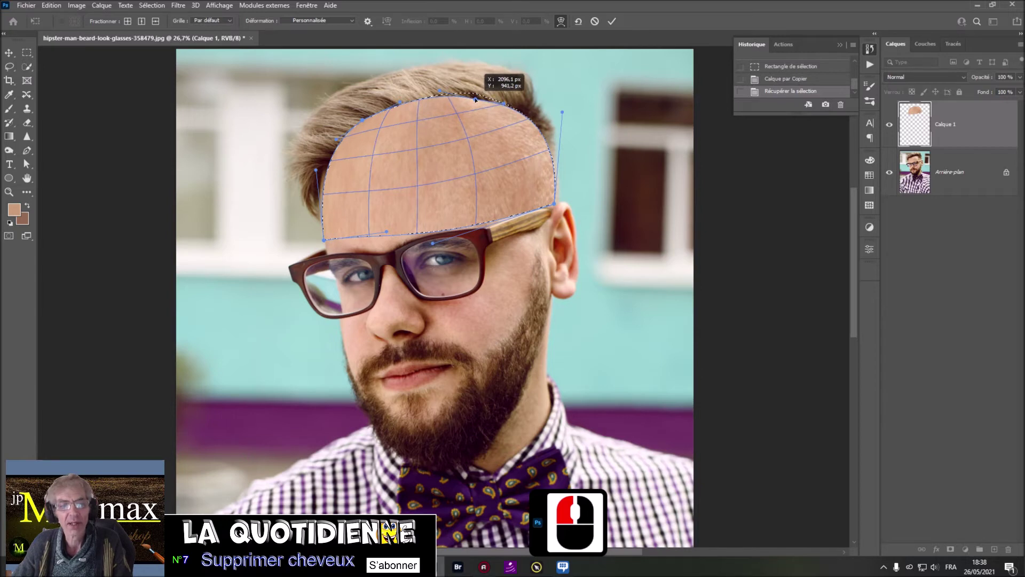
drag(476, 100, 476, 100)
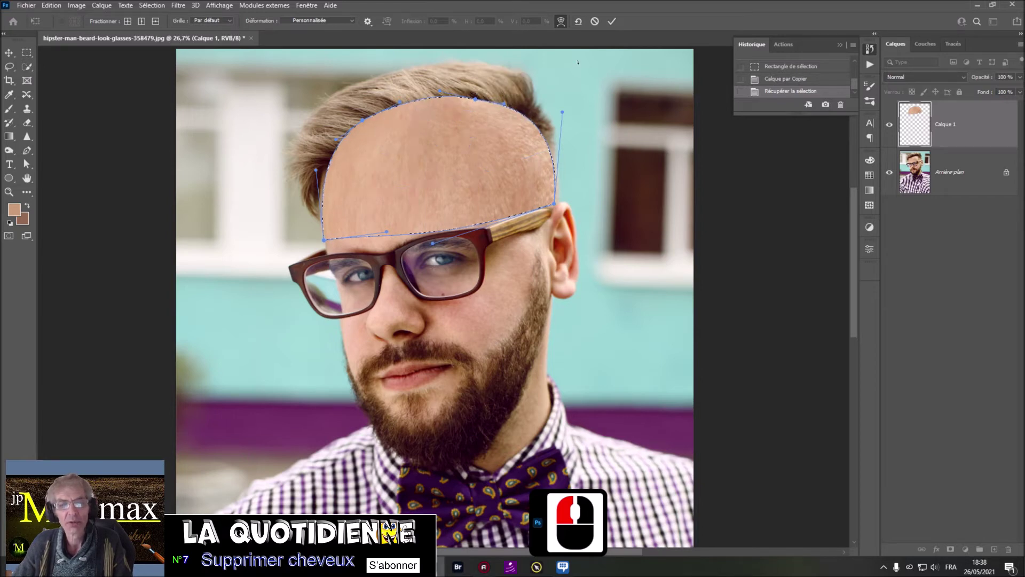
- Pull the skin patch's ear-side edge slightly inward and apply the warp
drag(562, 113, 553, 120)
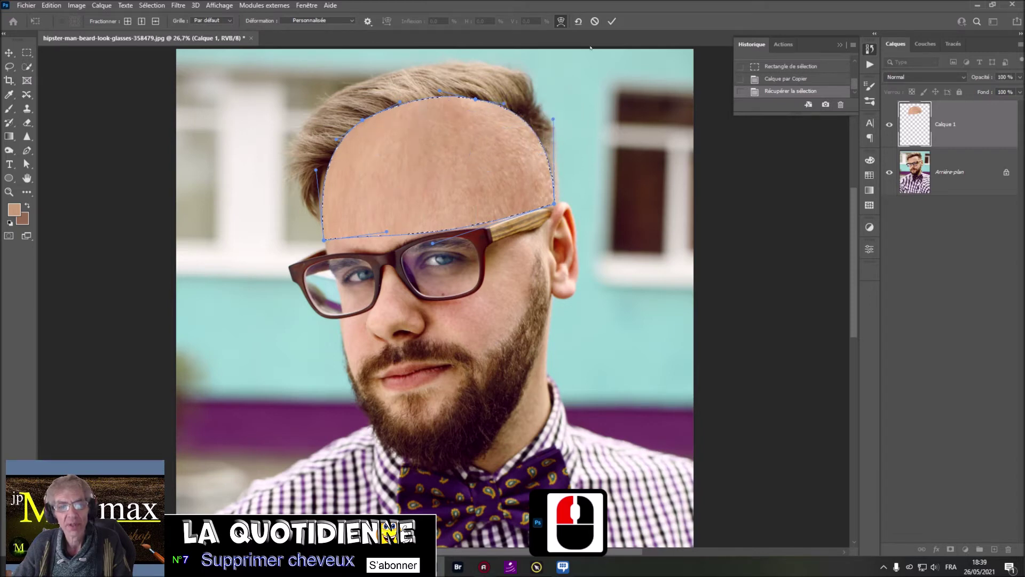
click(613, 22)
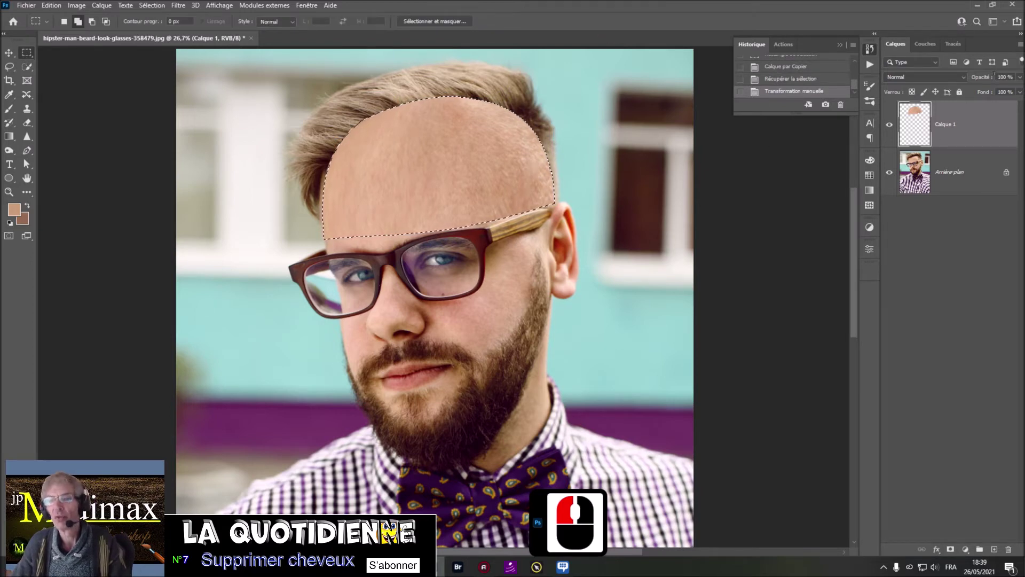
- Lower the skin patch layer's opacity to 62% and clear the selection
drag(992, 76, 963, 78)
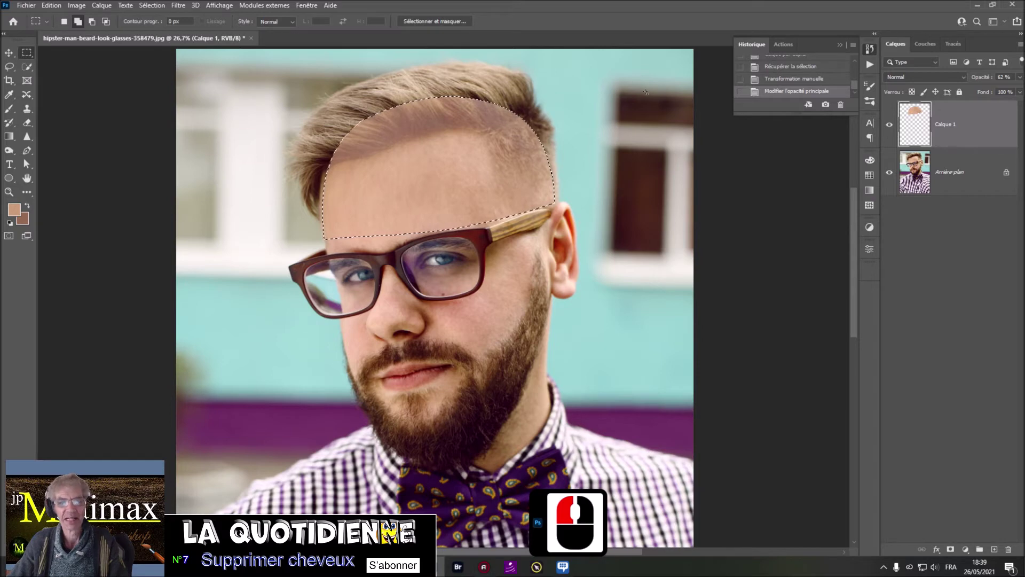
click(964, 128)
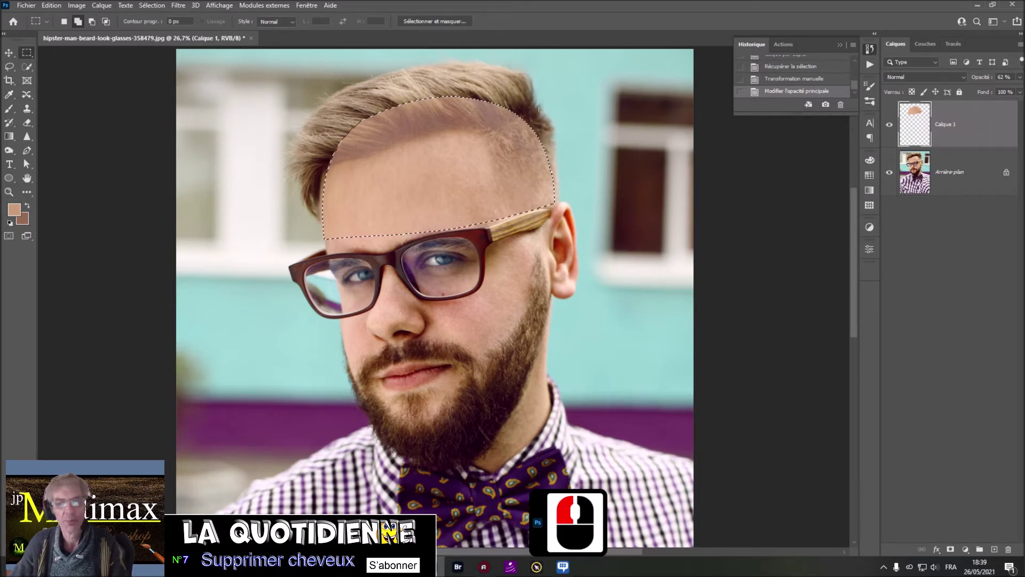
key(ctrl+d)
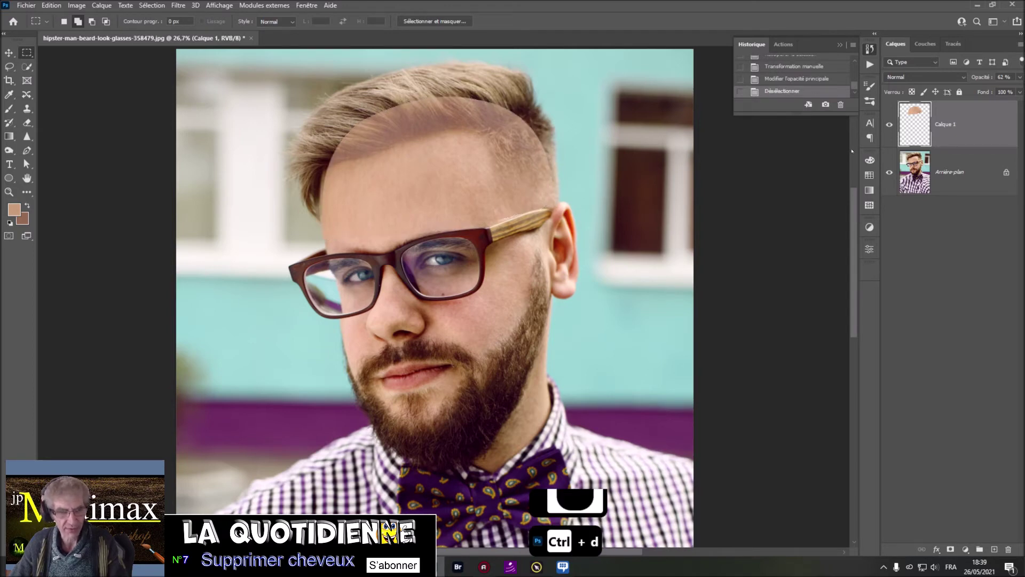
click(978, 114)
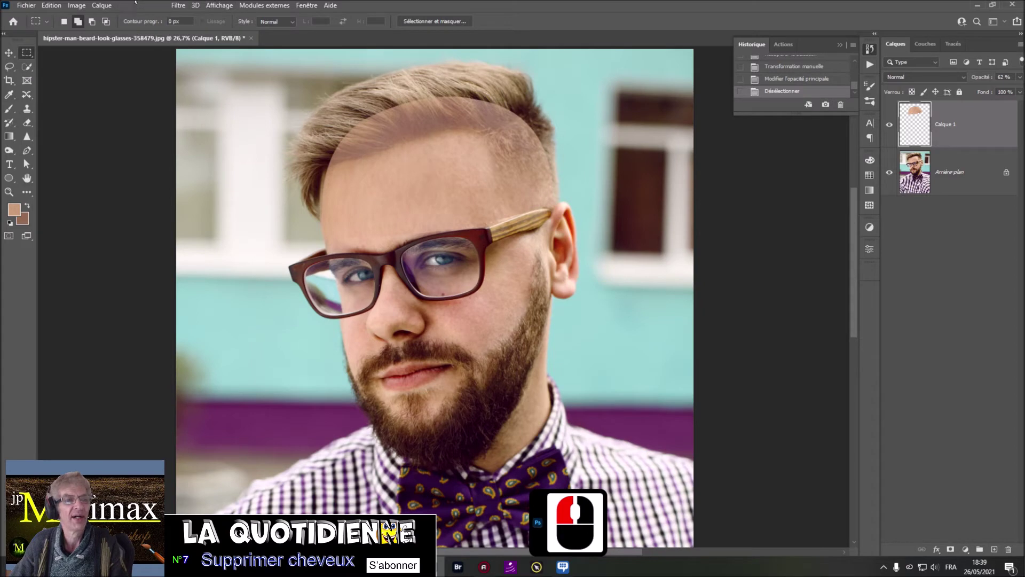
- Warp the skin patch again, bulging its far-temple edge outward and up over the hairline
click(51, 5)
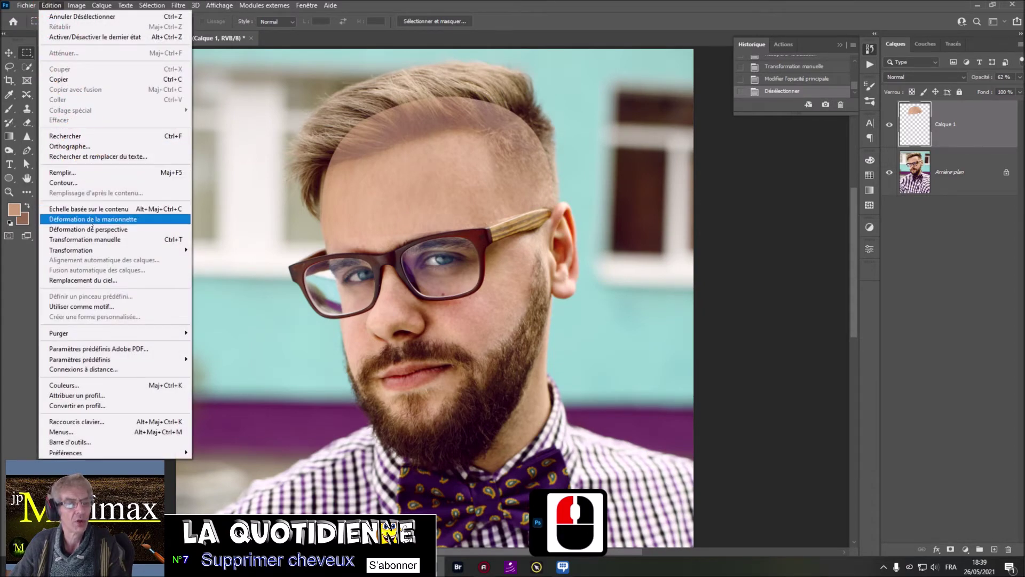
click(164, 250)
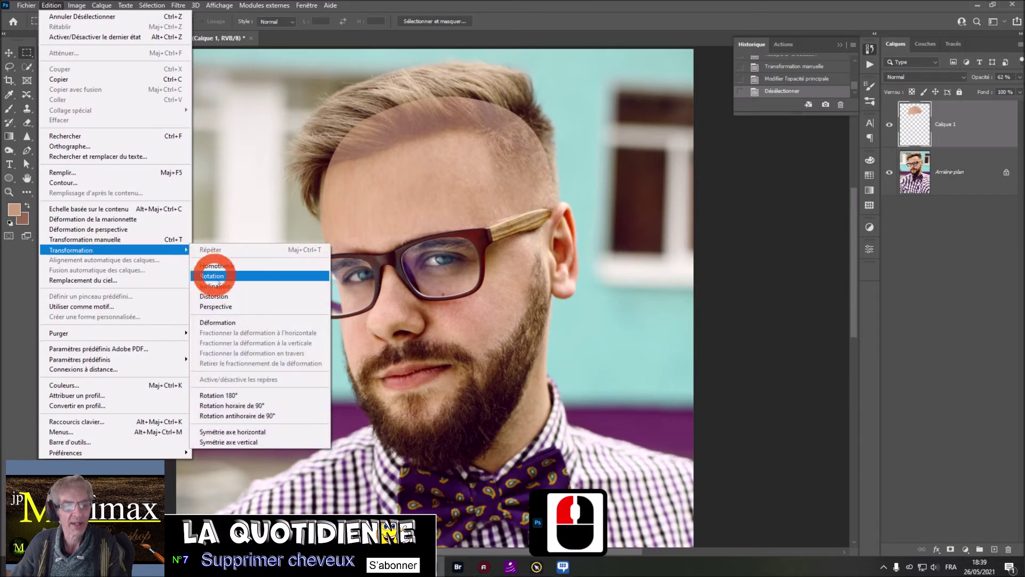
click(226, 322)
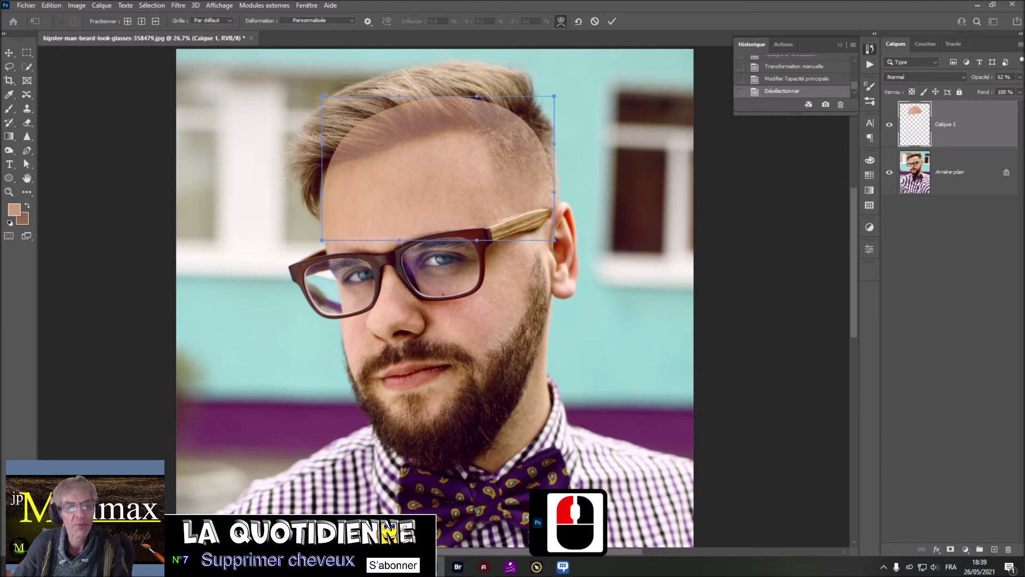
drag(336, 150, 321, 145)
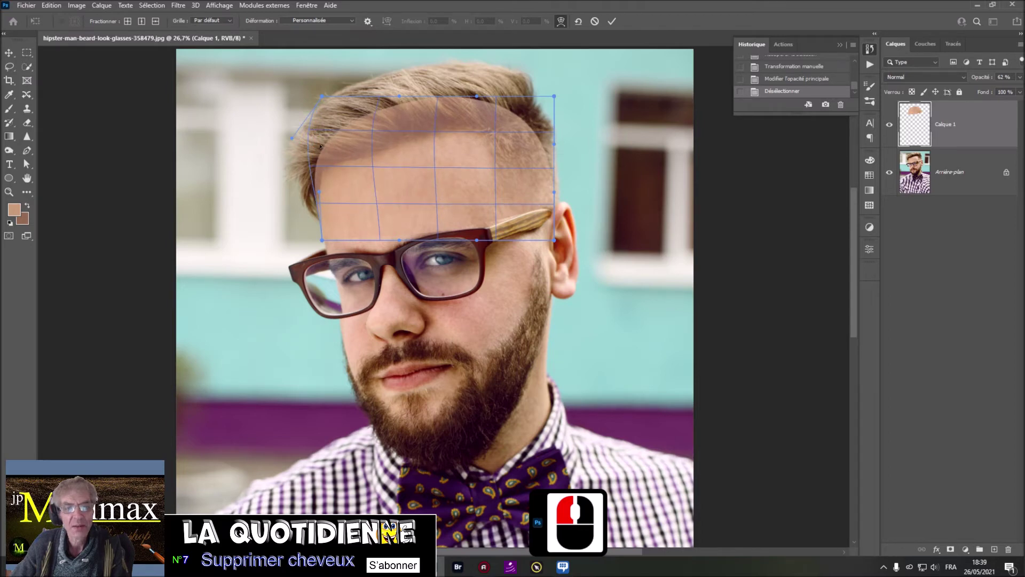
drag(320, 146, 319, 138)
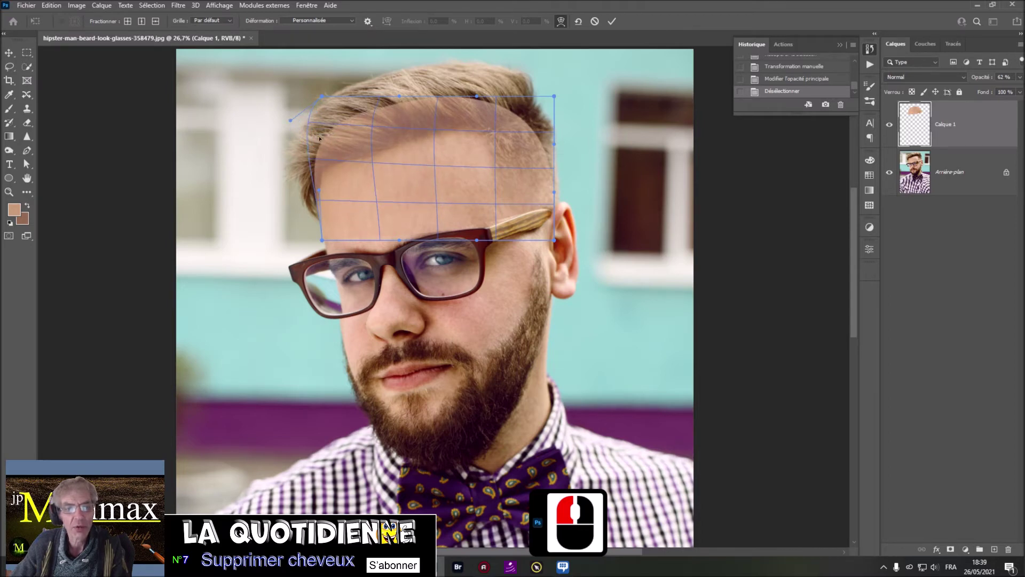
drag(320, 138, 320, 139)
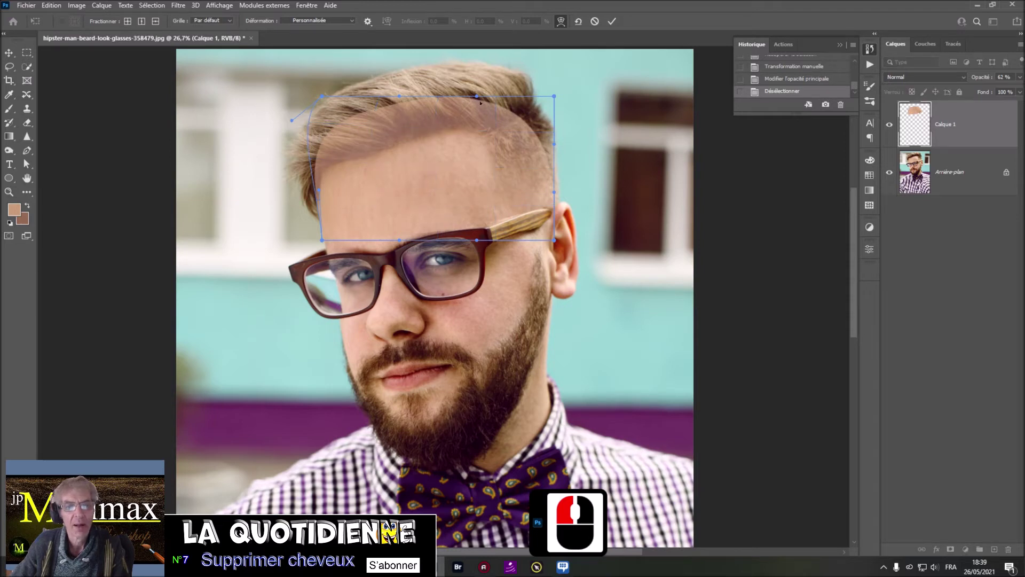
- Fine-tune the upper warp handles, apply the deformation and restore the patch layer's opacity to 100%
drag(476, 97, 504, 93)
click(427, 96)
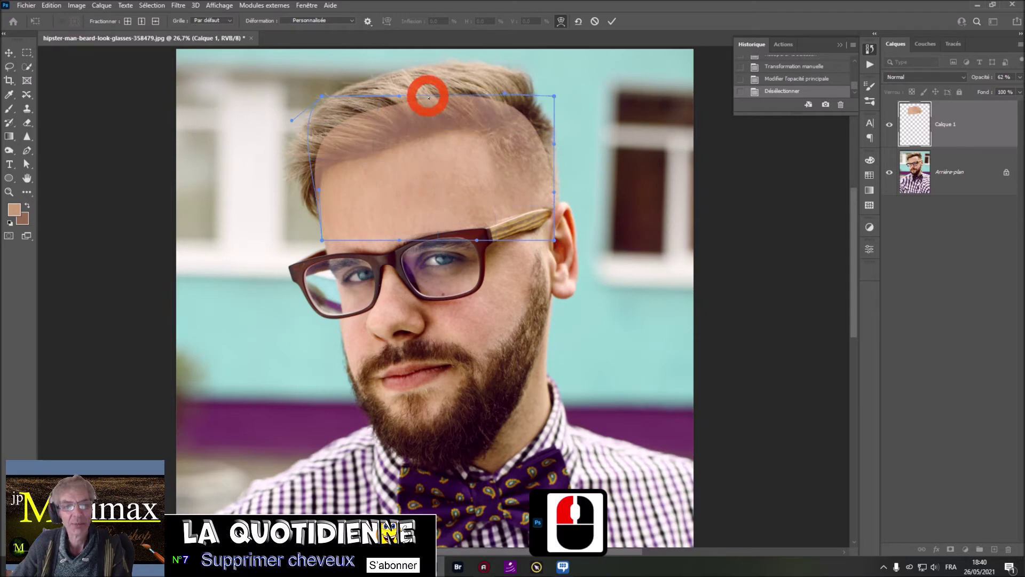
drag(398, 97, 415, 96)
click(612, 21)
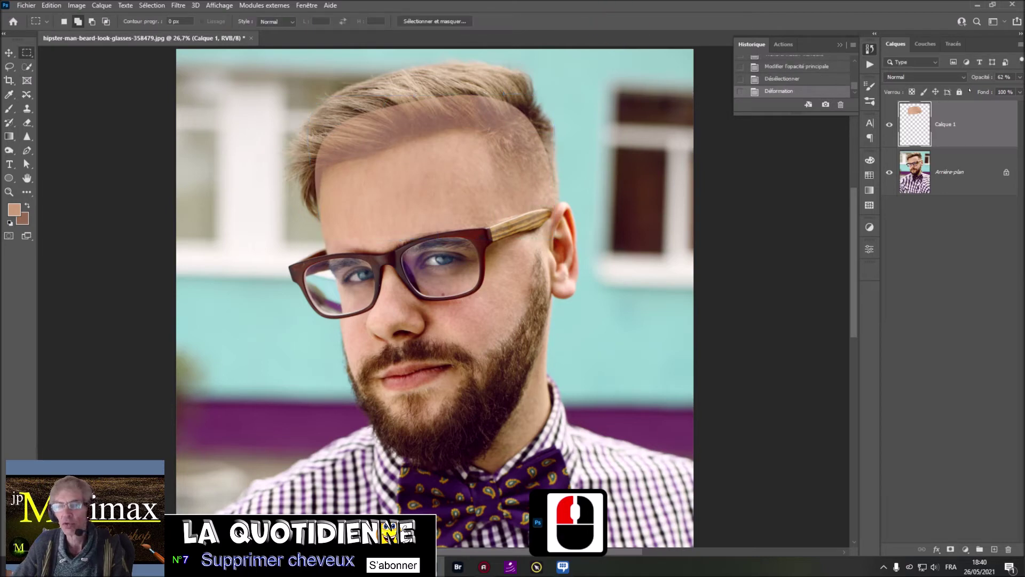
drag(973, 78, 1016, 79)
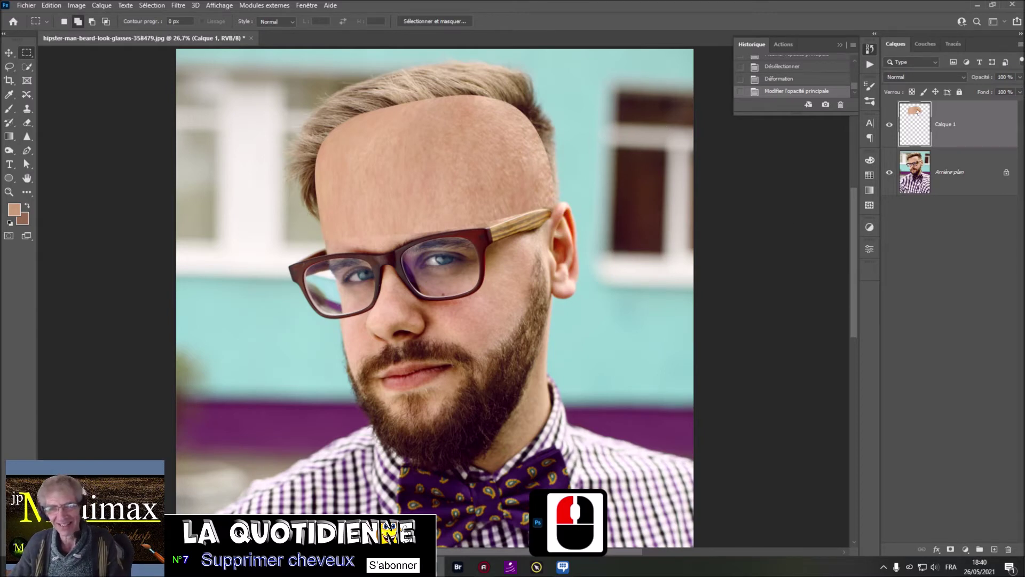
- Warp the skin patch once more, drawing both upper corners in toward the skull to round the crown
click(51, 5)
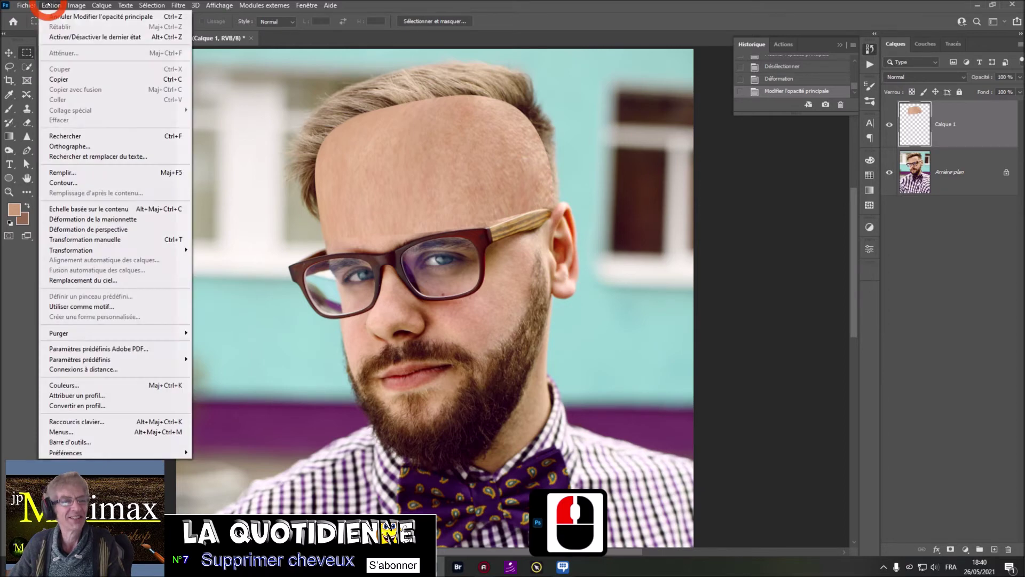
click(80, 250)
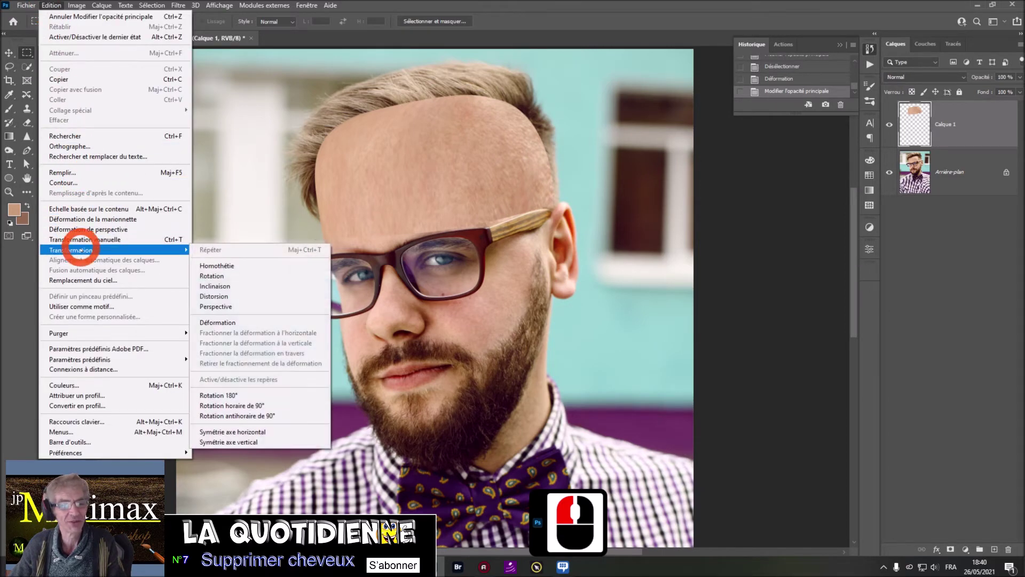
click(250, 322)
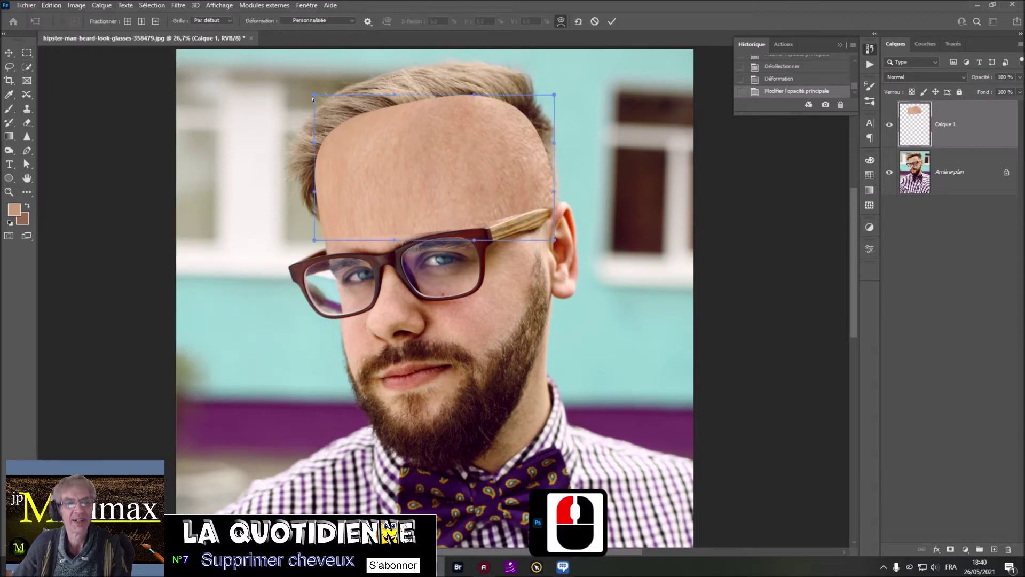
drag(313, 96, 400, 111)
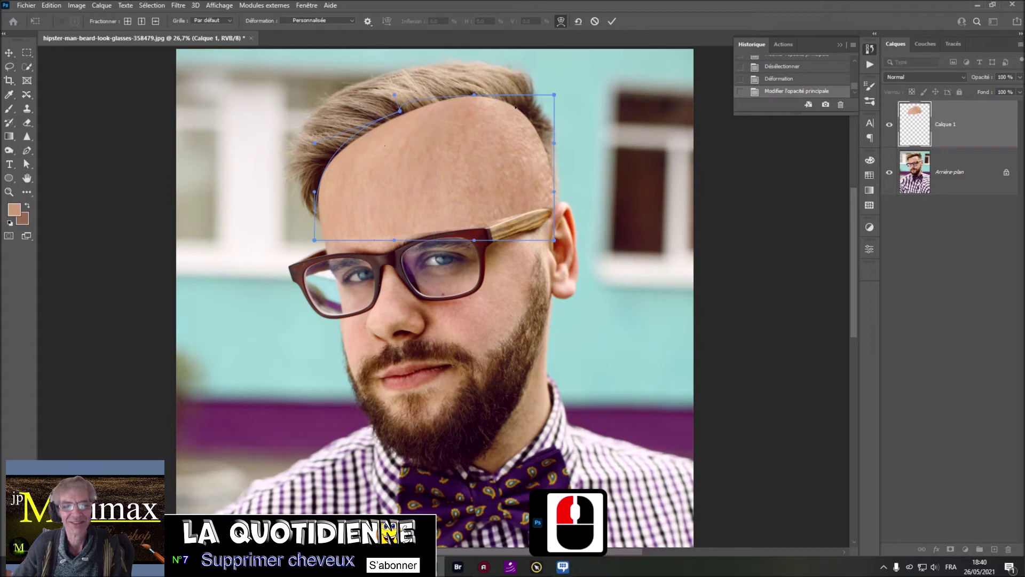
drag(554, 94, 538, 108)
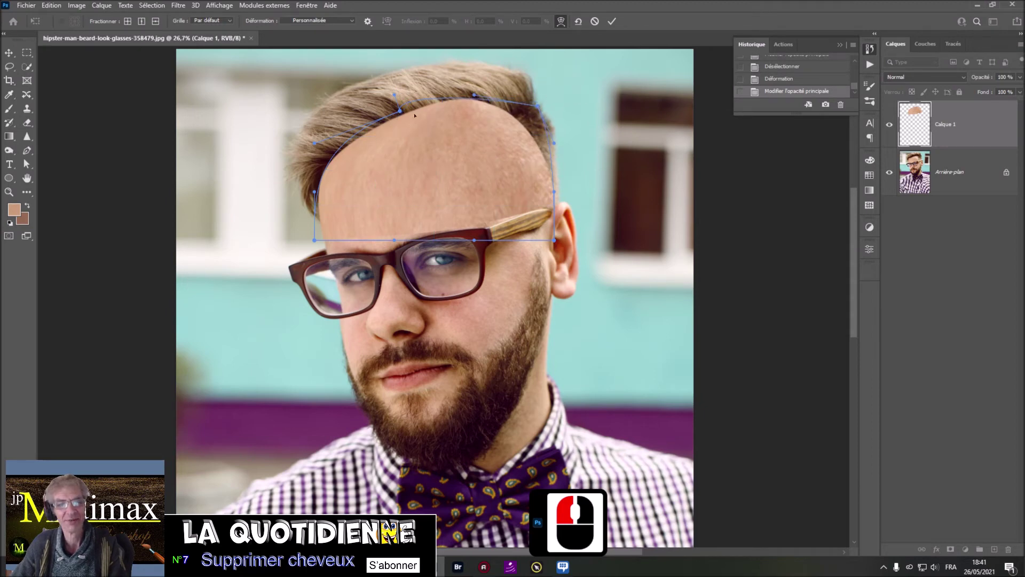
- Ease the far-side upper corner back out, tuck the far-temple edge inward and apply the warp
drag(400, 111, 386, 98)
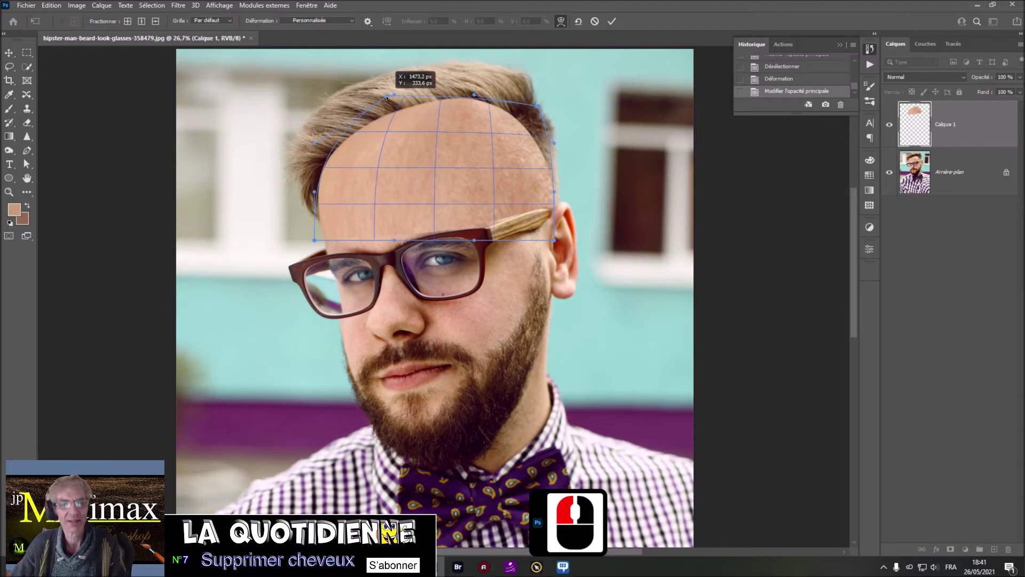
drag(386, 98, 386, 97)
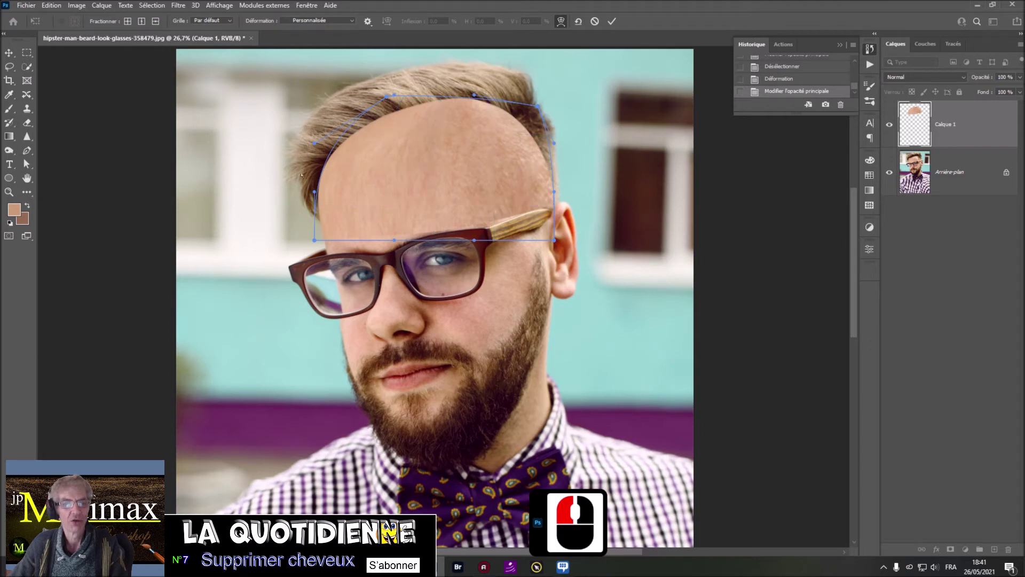
drag(313, 192, 320, 195)
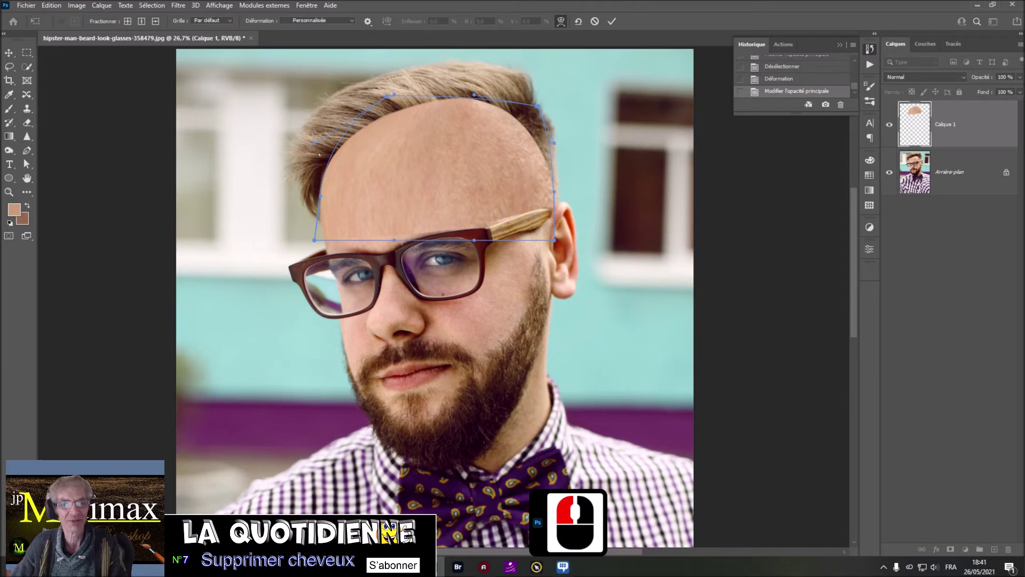
click(612, 22)
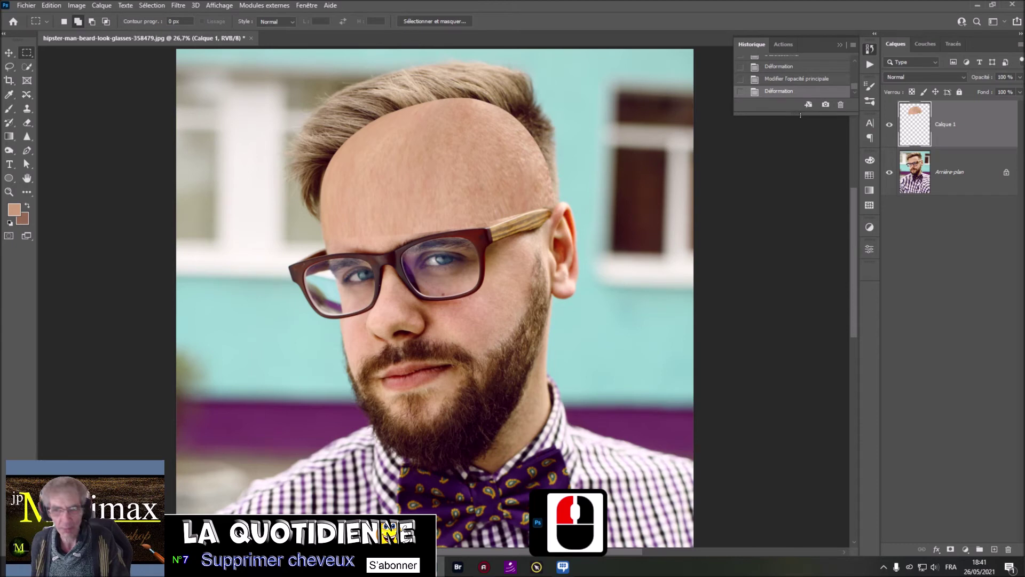
- Load the skin patch's outline as a selection, invert it to cover everything outside the patch, and activate the Eraser
ctrl+click(914, 112)
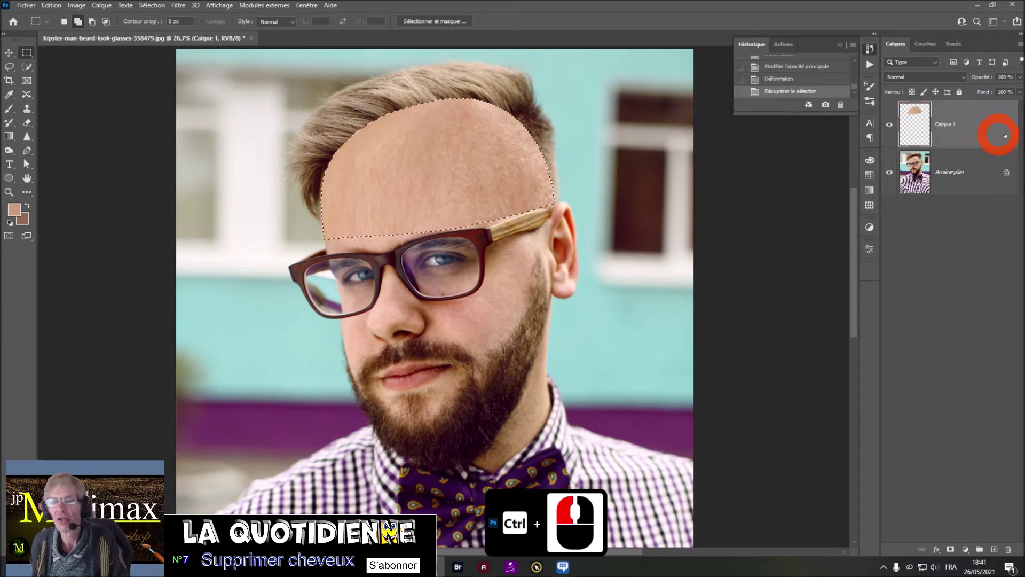
click(150, 5)
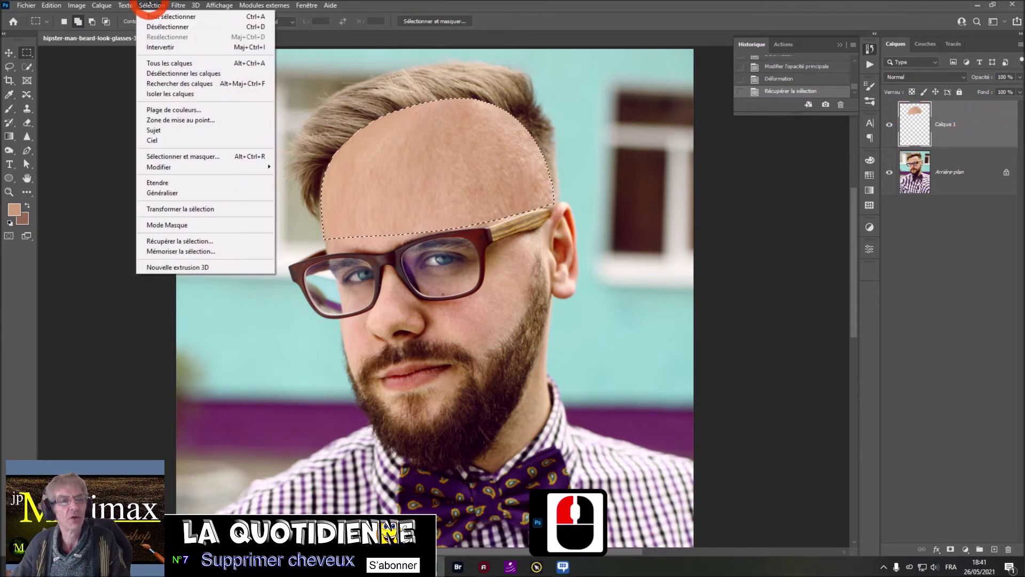
click(163, 48)
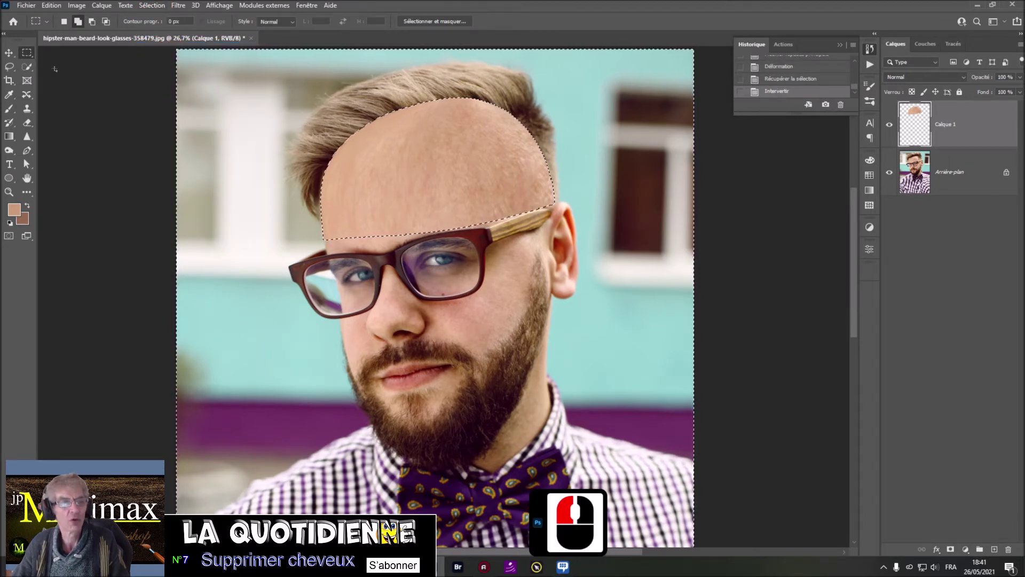
click(28, 123)
click(74, 123)
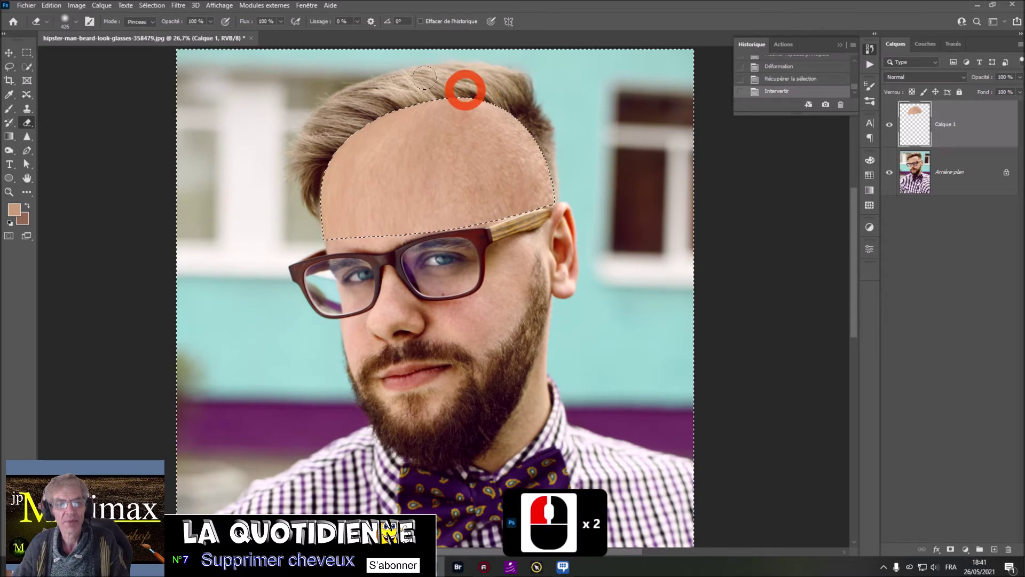
- Try to erase the hair above the skull on the locked background layer, and undo the stroke
click(470, 78)
click(926, 168)
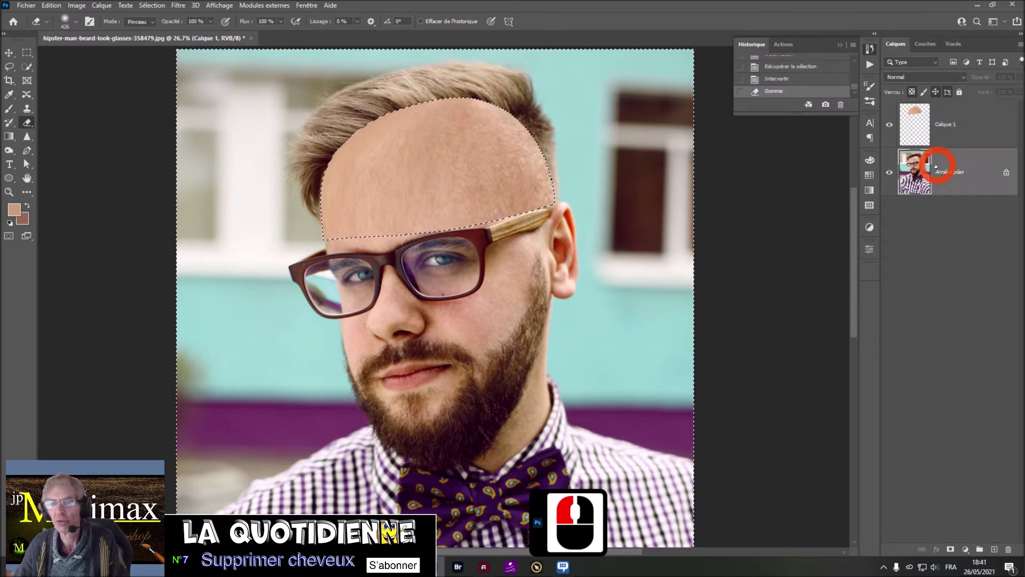
click(528, 80)
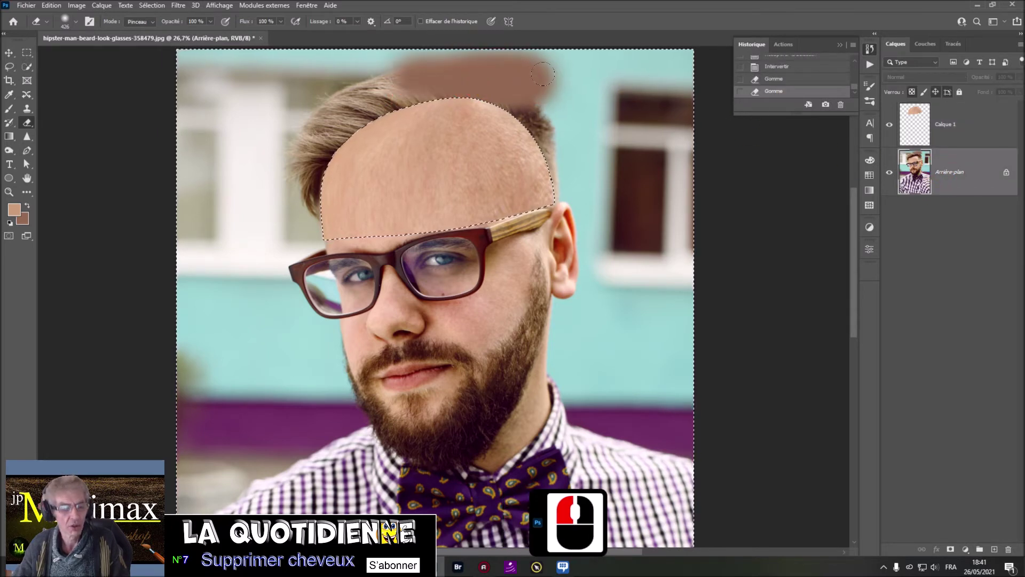
key(ctrl+z)
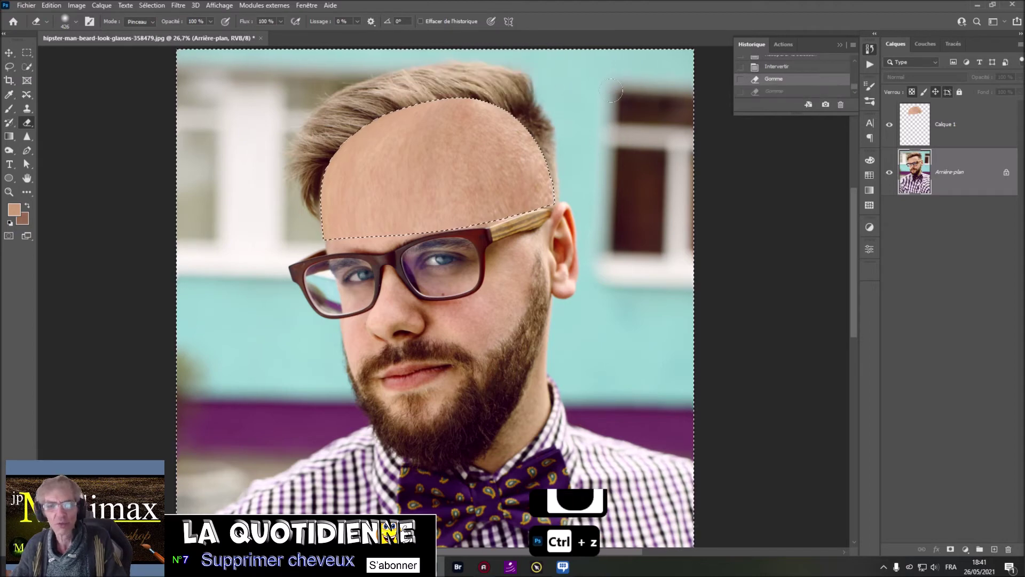
- Unlock the background layer and erase the hair around the skull from the ear side to the far temple
click(1006, 172)
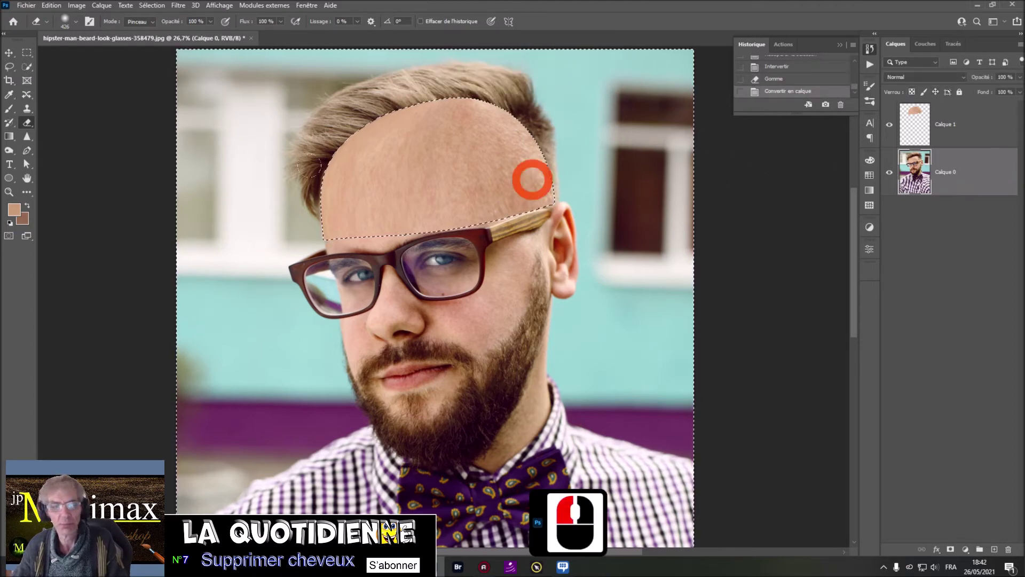
drag(399, 63, 473, 68)
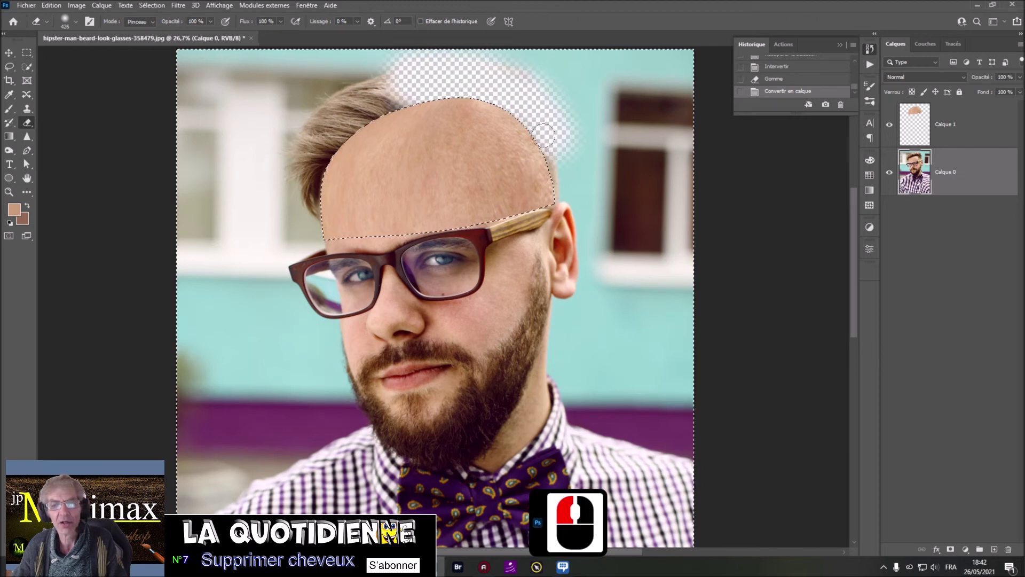
mouse_move(452, 69)
mouse_down()
mouse_move(346, 85)
mouse_move(311, 111)
mouse_move(297, 150)
mouse_up()
mouse_move(292, 180)
mouse_down()
mouse_move(305, 188)
mouse_move(344, 85)
mouse_up()
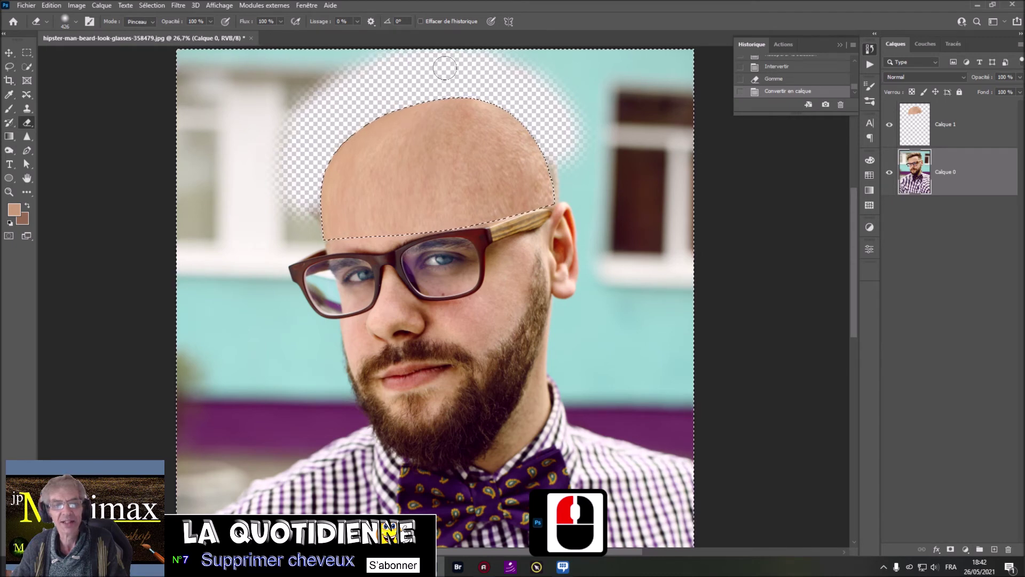
mouse_move(547, 137)
mouse_down()
mouse_move(570, 141)
mouse_move(538, 65)
mouse_move(332, 91)
mouse_move(305, 160)
mouse_up()
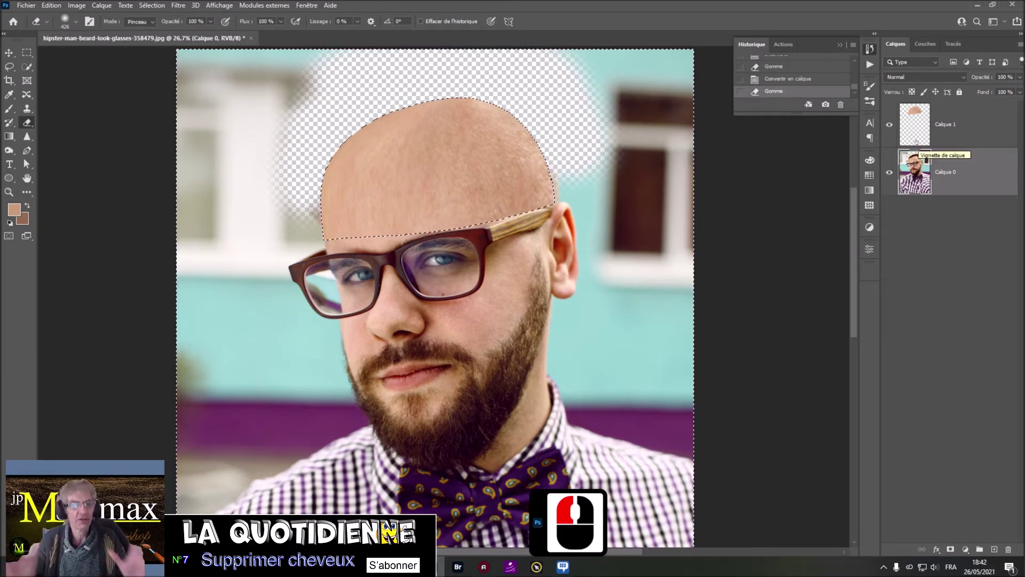
- Merge the skin patch layer Calque 1 with the portrait layer below it
click(980, 128)
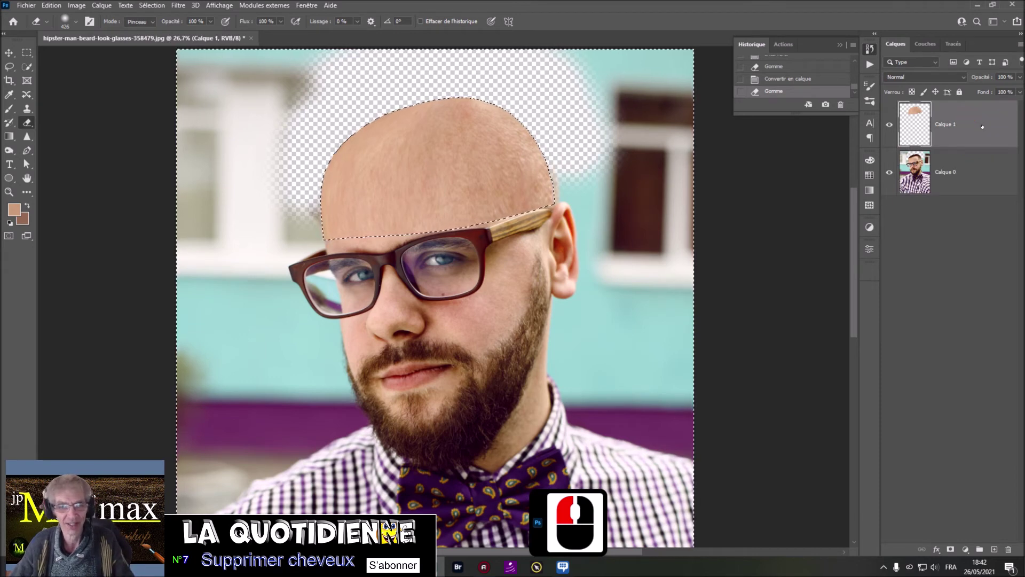
right_click(982, 126)
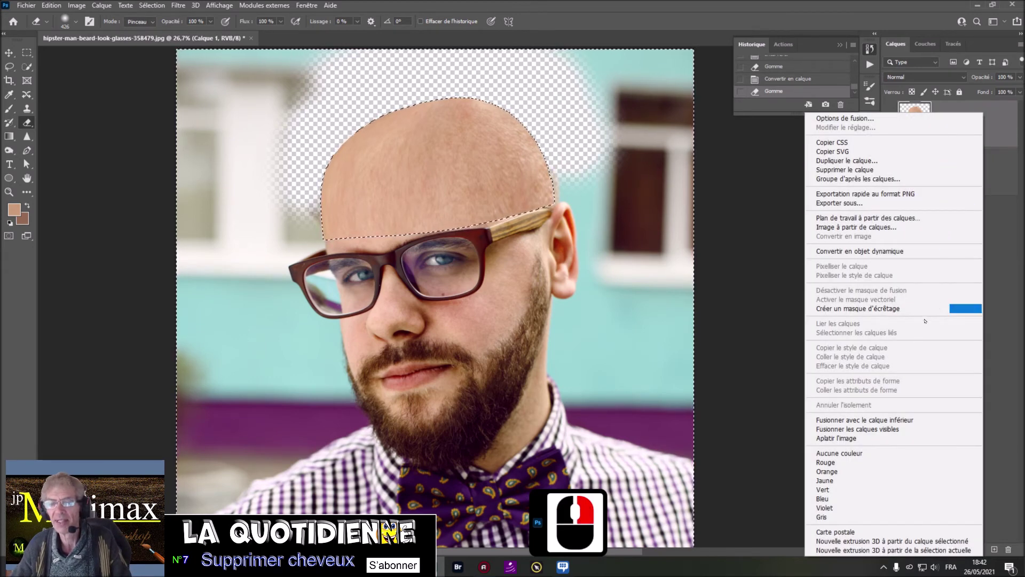
click(908, 420)
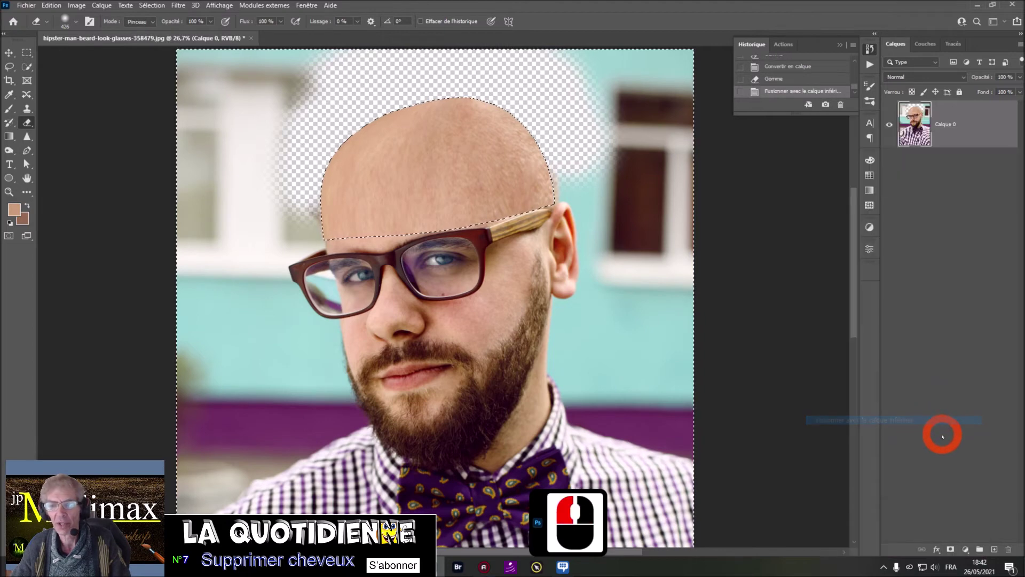
click(941, 236)
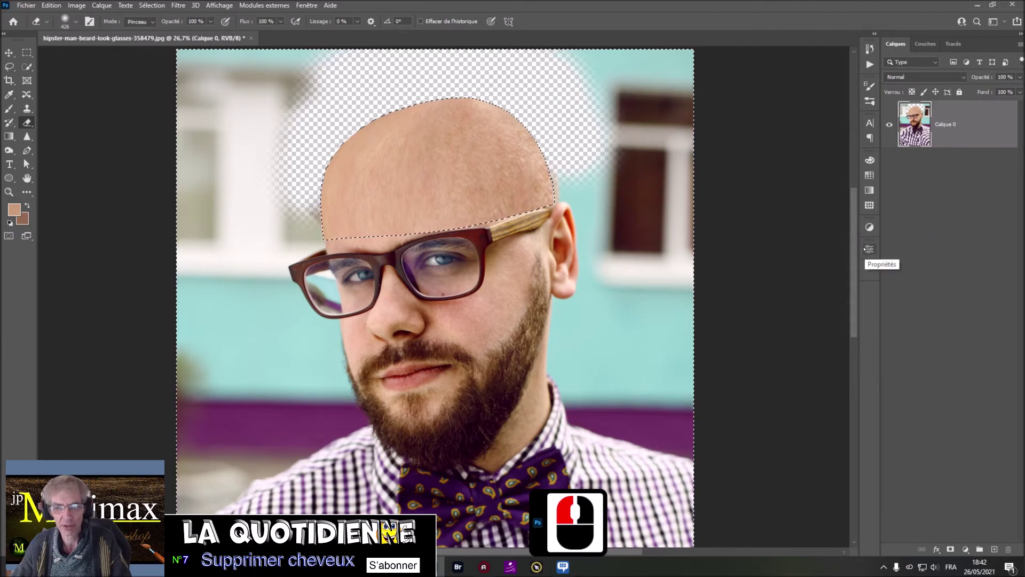
- Remove the portrait's background with the layer's quick action, accepting the loss of the current selection, and put the layer properties away
click(869, 249)
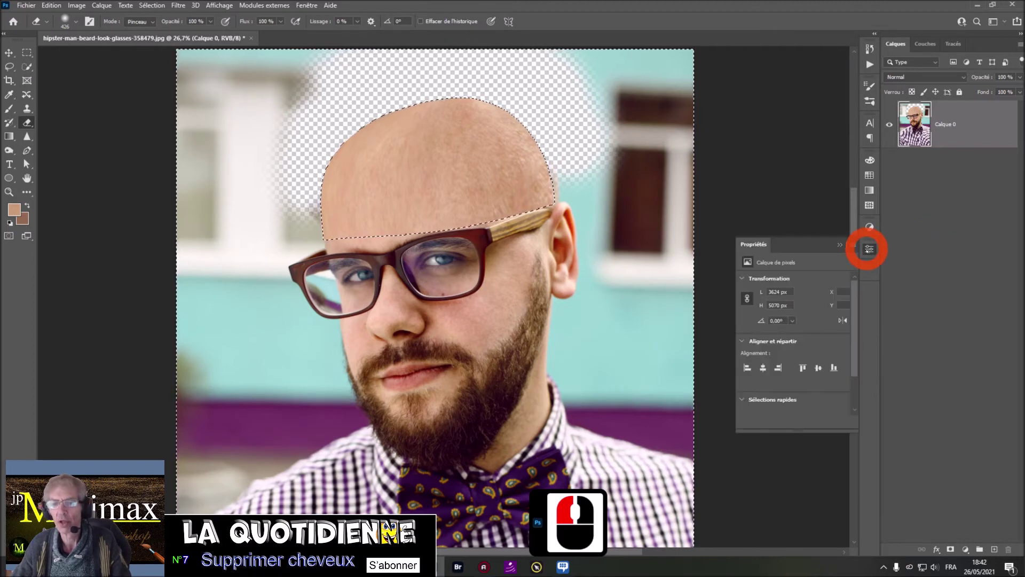
click(317, 6)
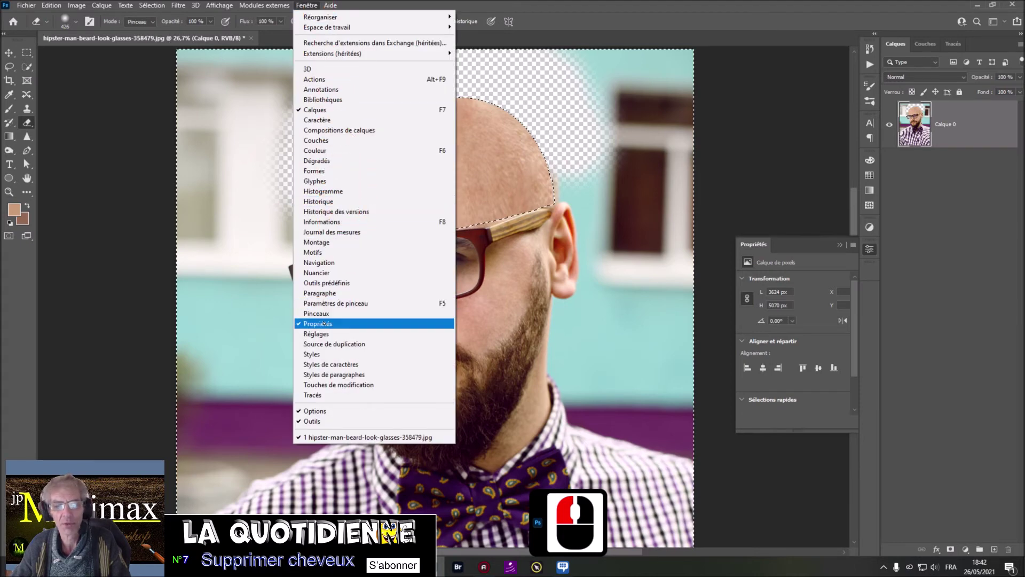
drag(855, 308, 845, 357)
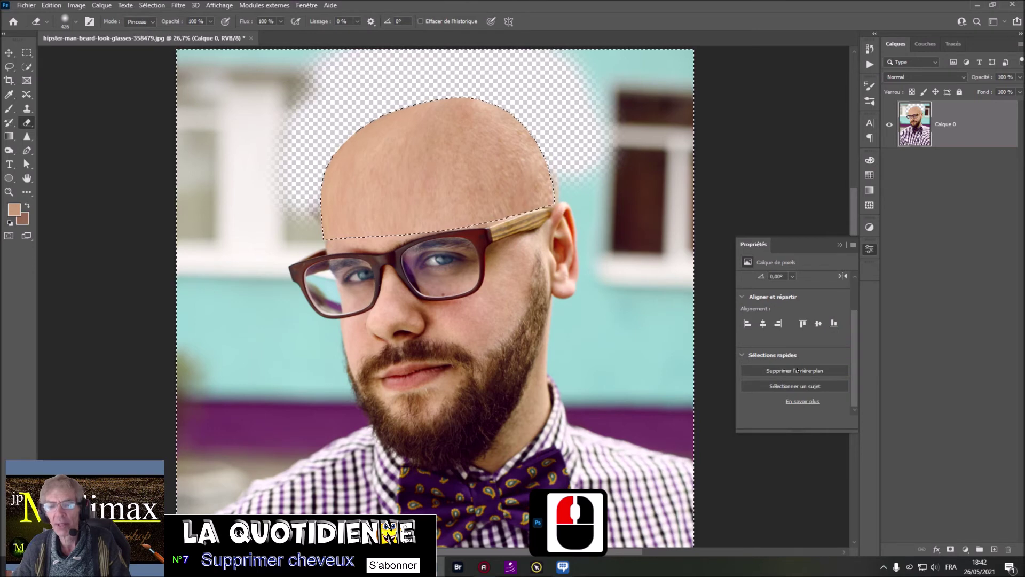
click(814, 371)
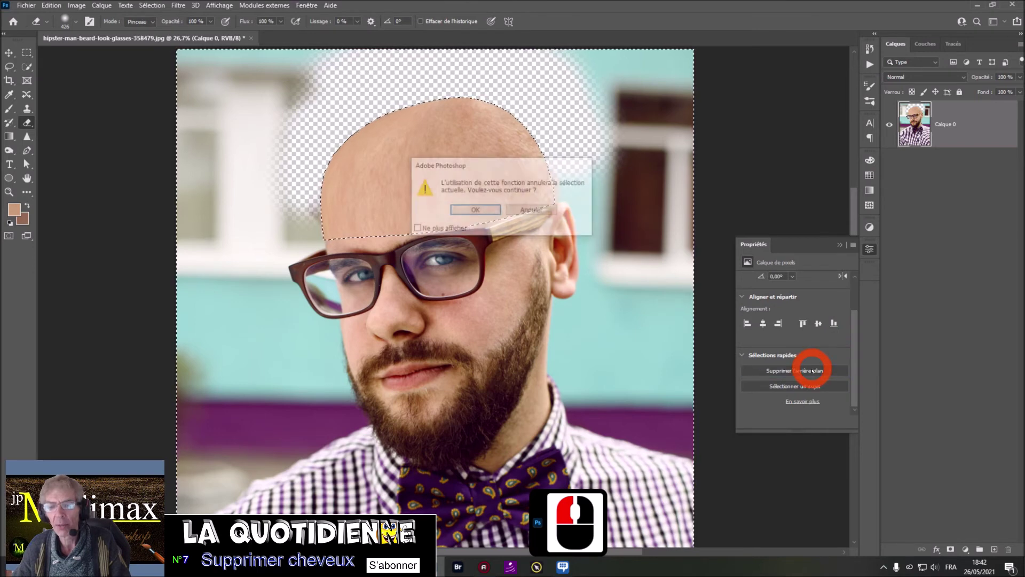
click(475, 209)
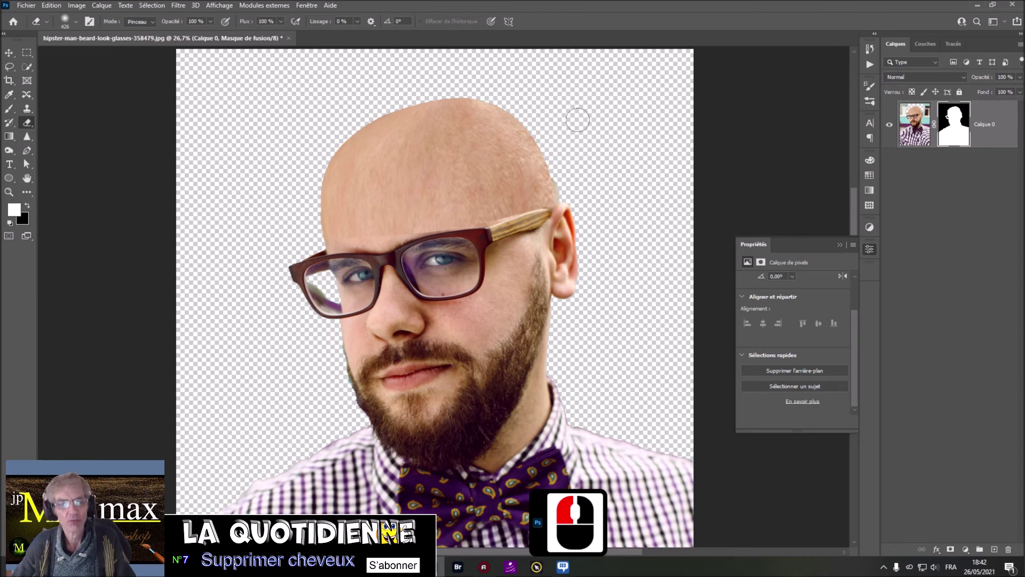
scroll(408, 203, up, 4)
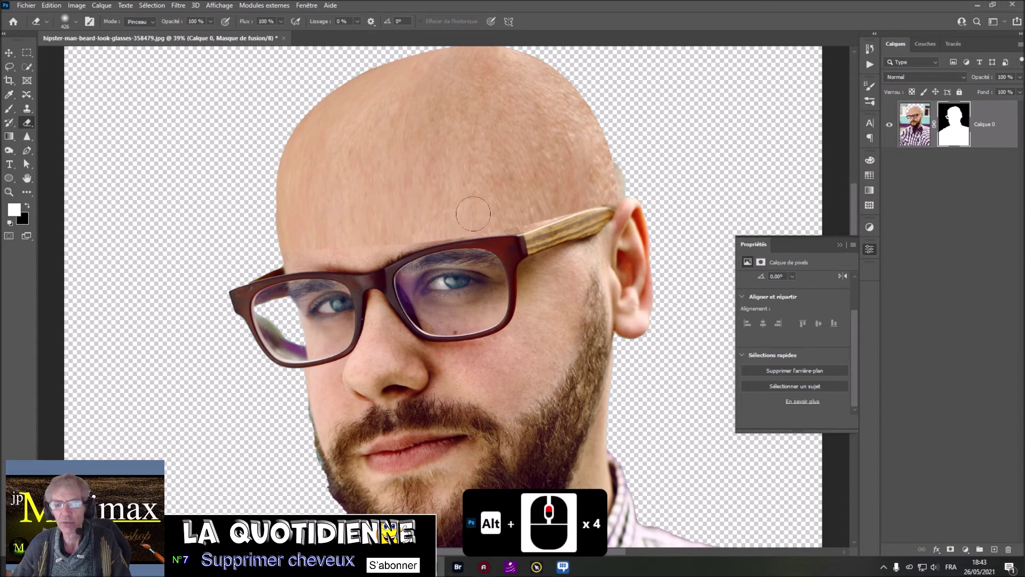
click(837, 245)
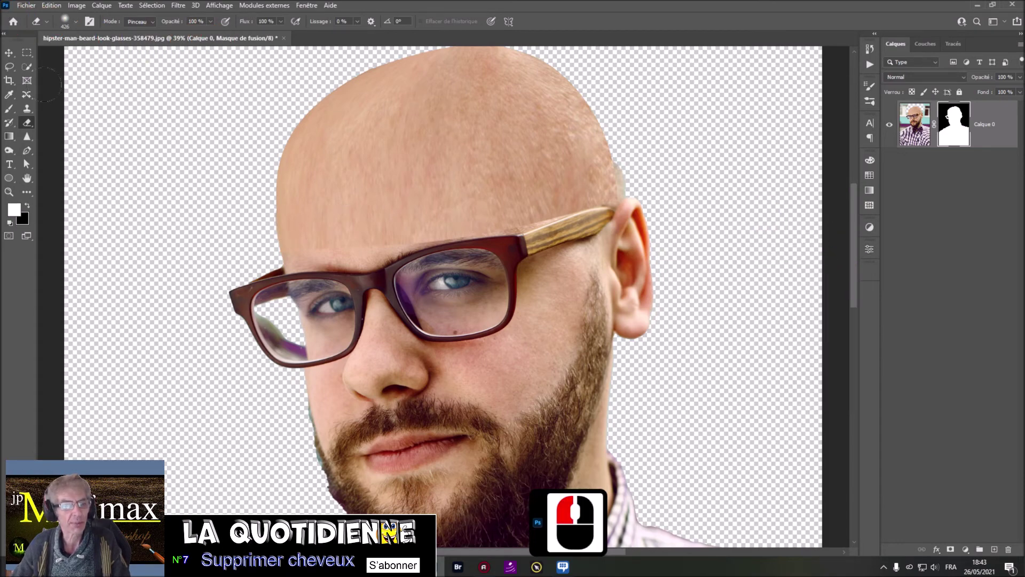
- Activate the Lasso and convert the masked portrait layer into a smart object
click(9, 66)
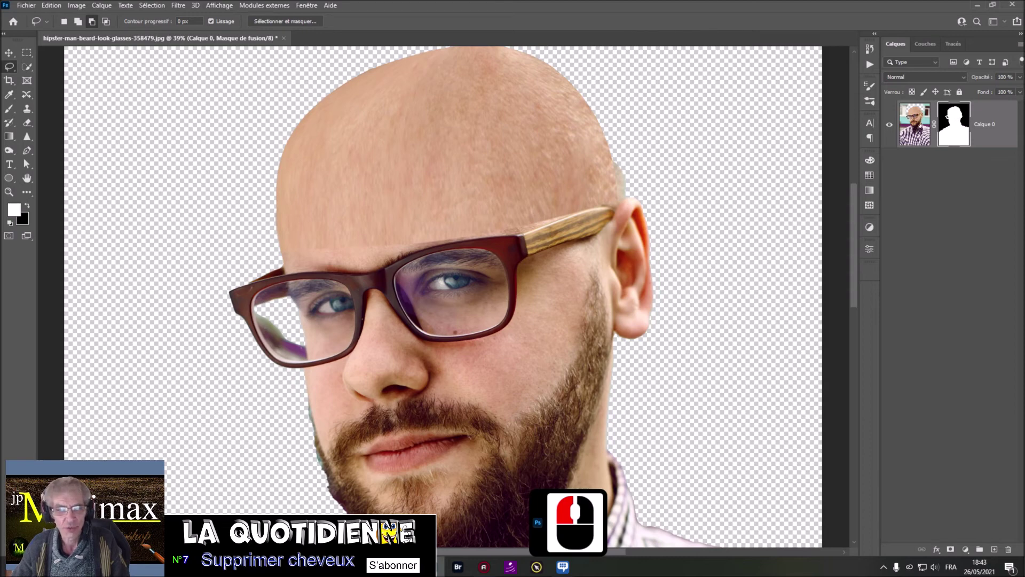
right_click(996, 114)
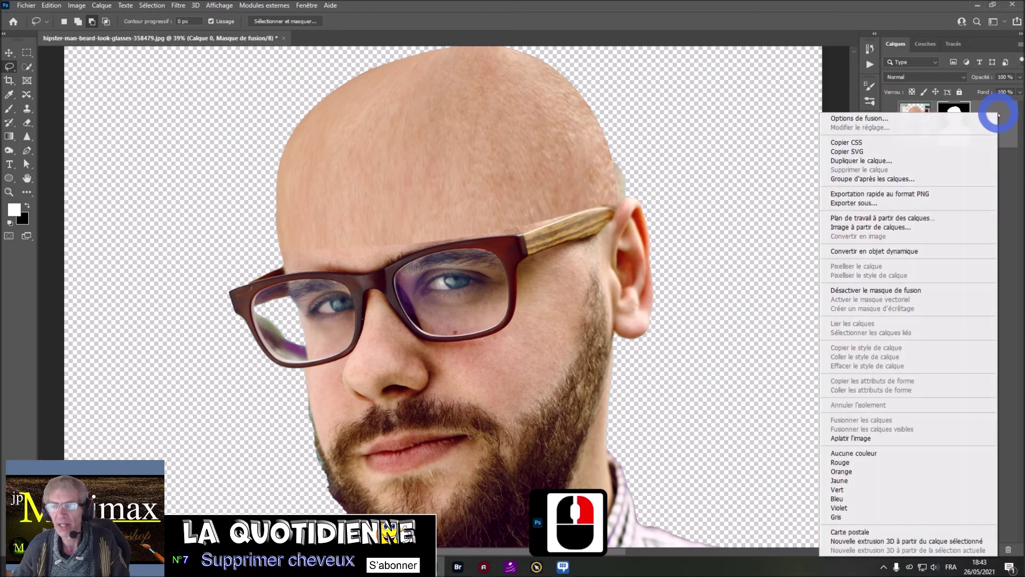
click(917, 251)
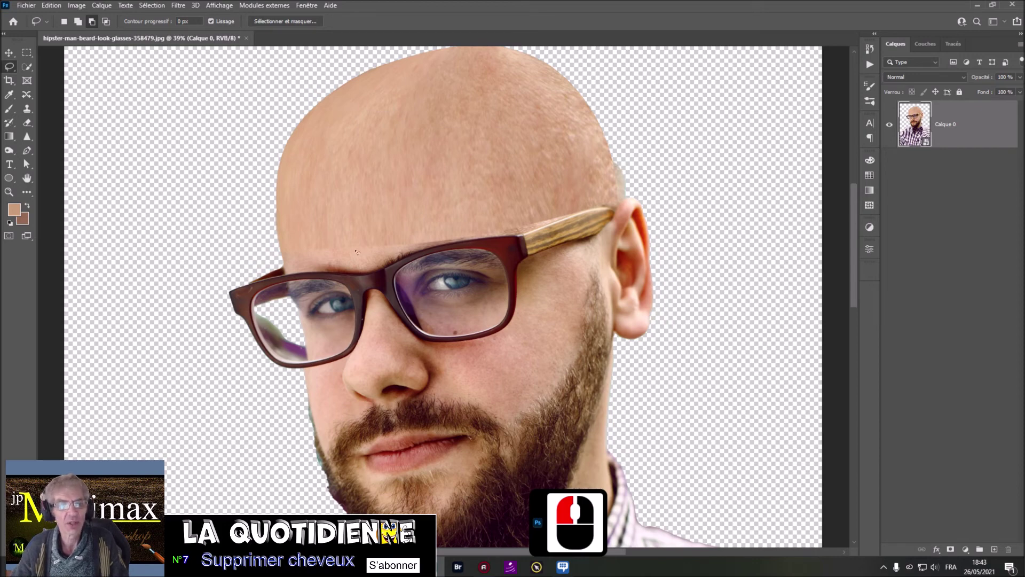
- Lasso a thin strip along the forehead seam above the glasses' bridge and rasterize the smart object layer
mouse_move(305, 247)
mouse_down()
mouse_move(323, 264)
mouse_move(363, 266)
mouse_move(419, 245)
mouse_move(430, 224)
mouse_move(323, 244)
mouse_up()
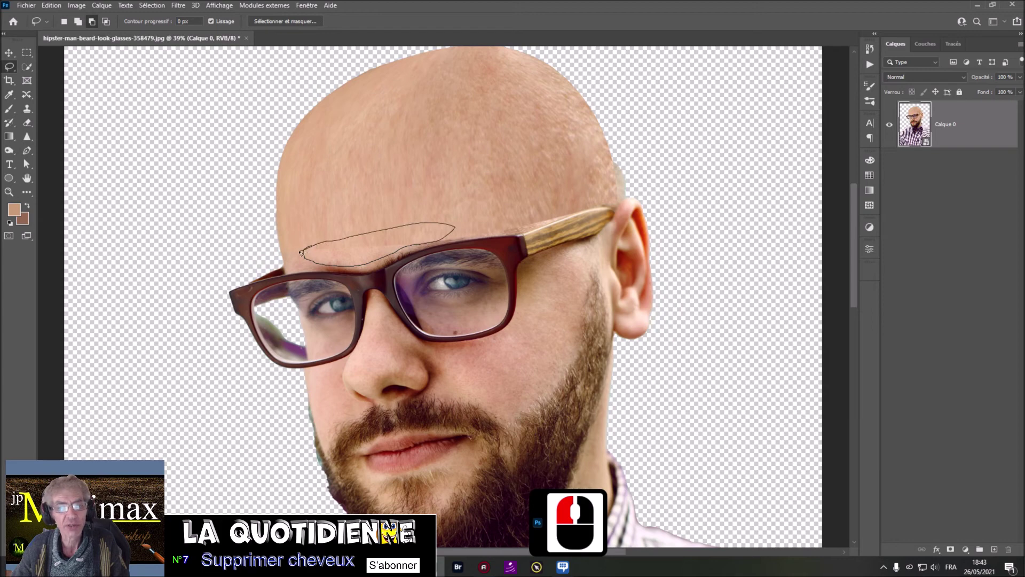
right_click(362, 248)
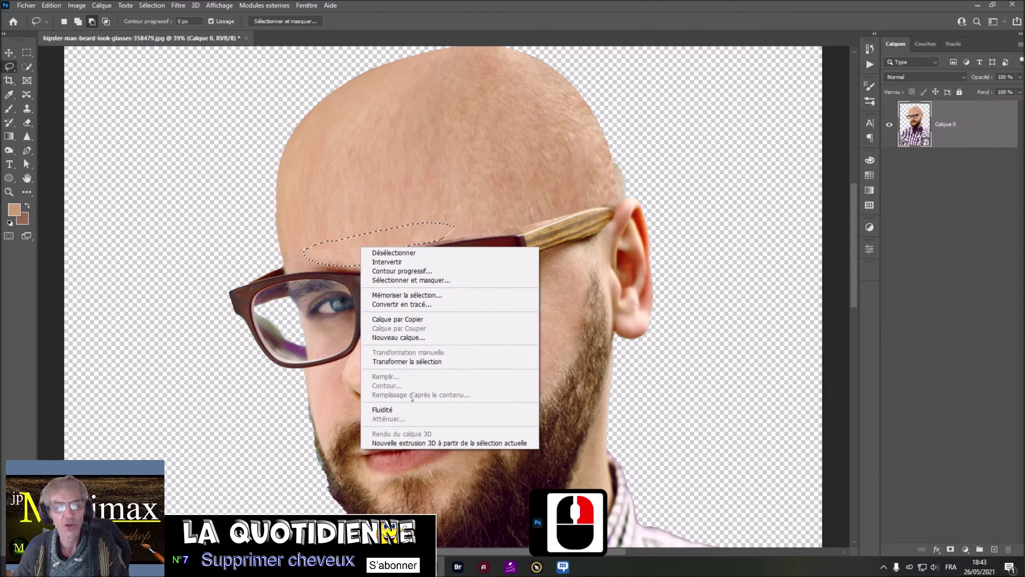
click(344, 249)
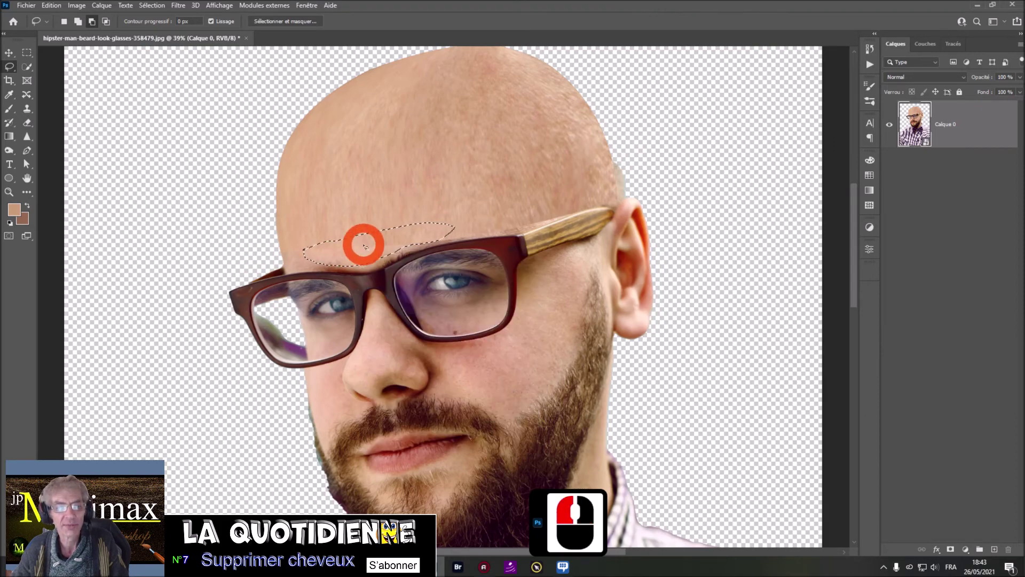
right_click(364, 245)
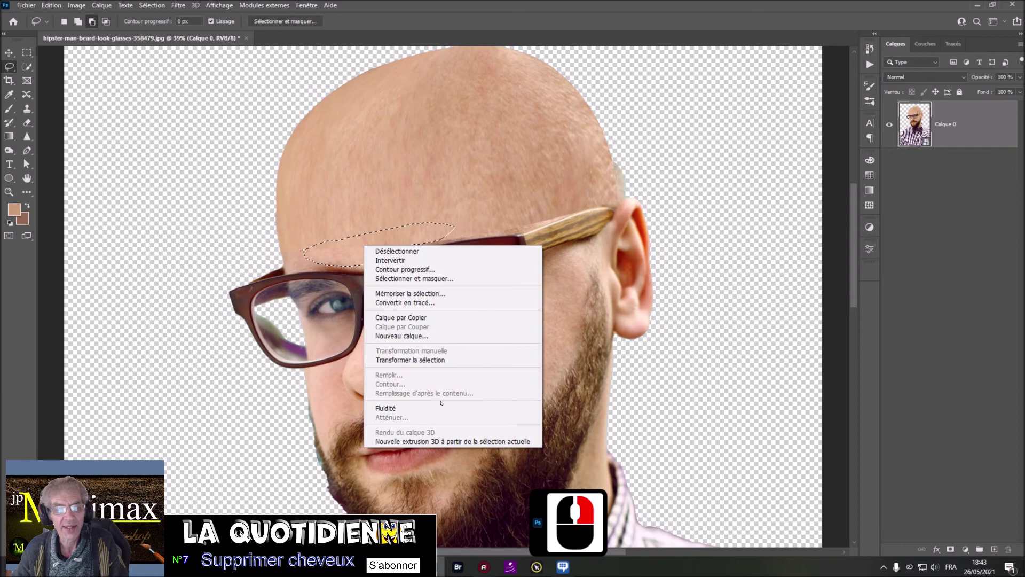
click(945, 219)
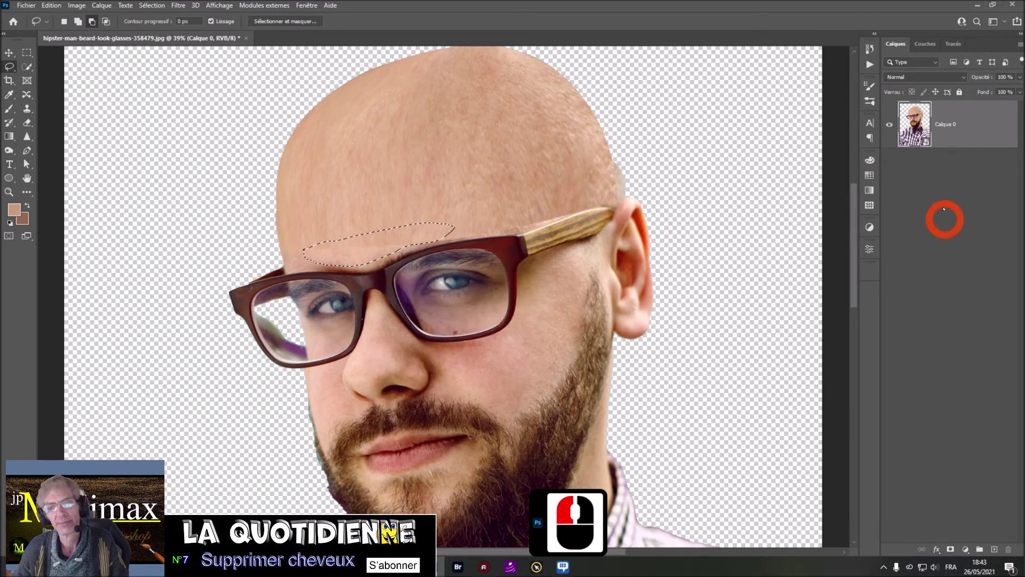
right_click(981, 129)
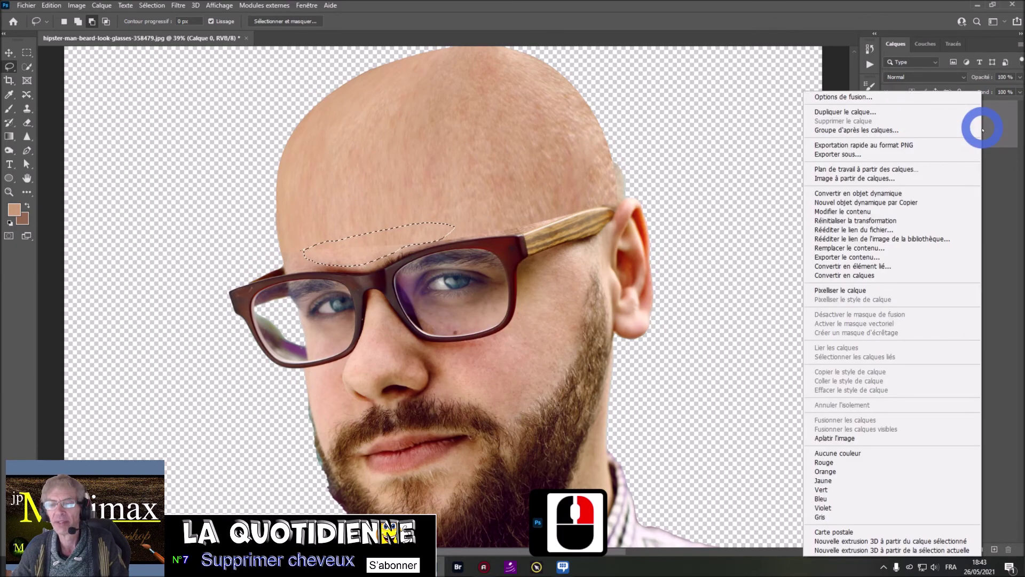
click(895, 282)
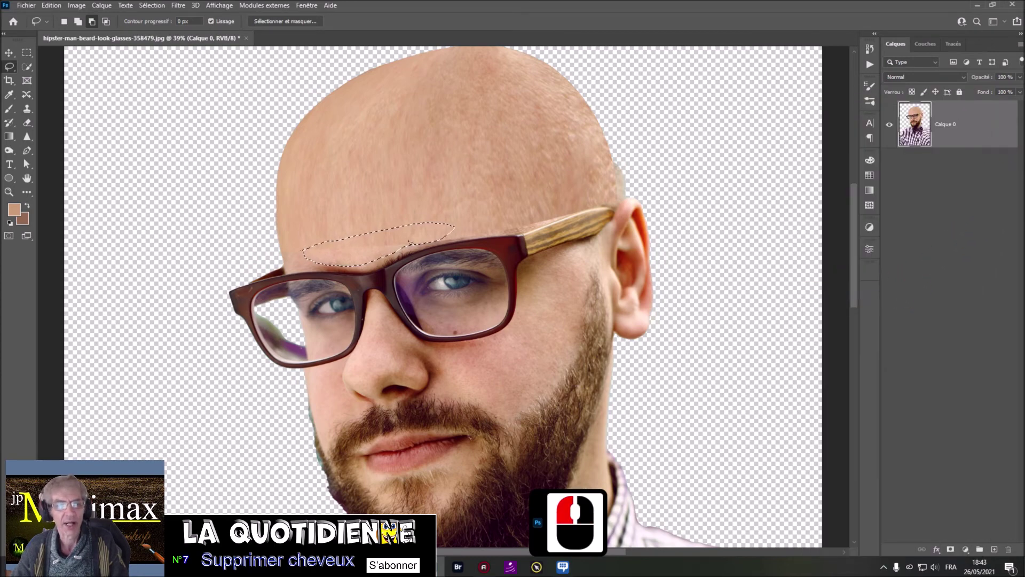
- Fill the selected seam strip with content-aware fill, Normal mode and 100% opacity, and deselect it
right_click(363, 242)
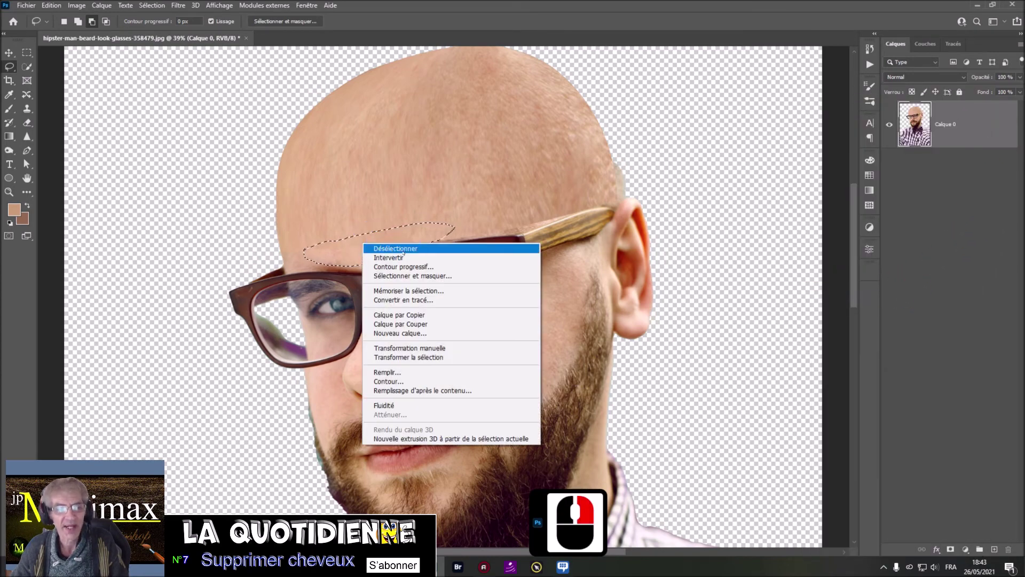
click(408, 372)
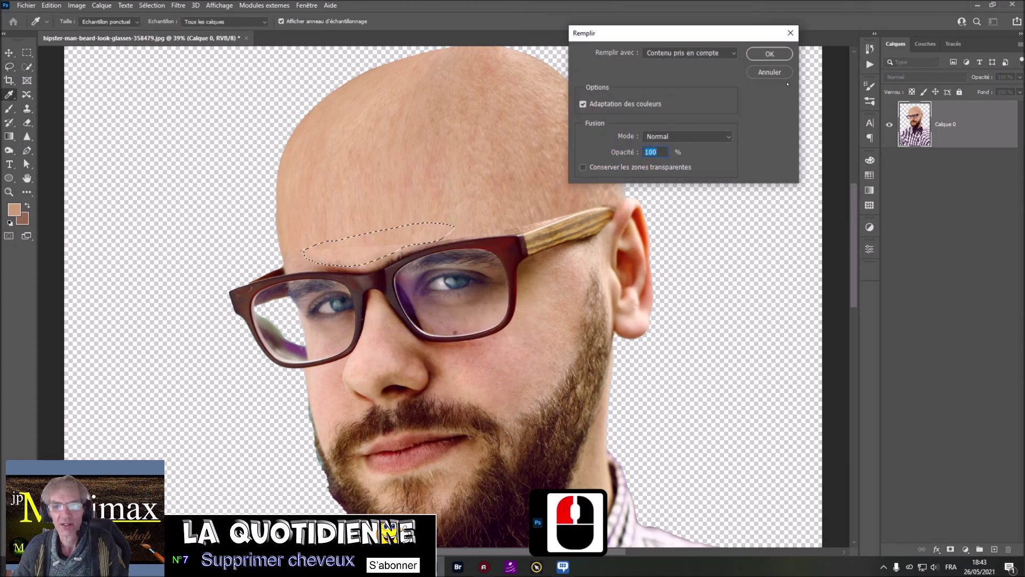
click(770, 53)
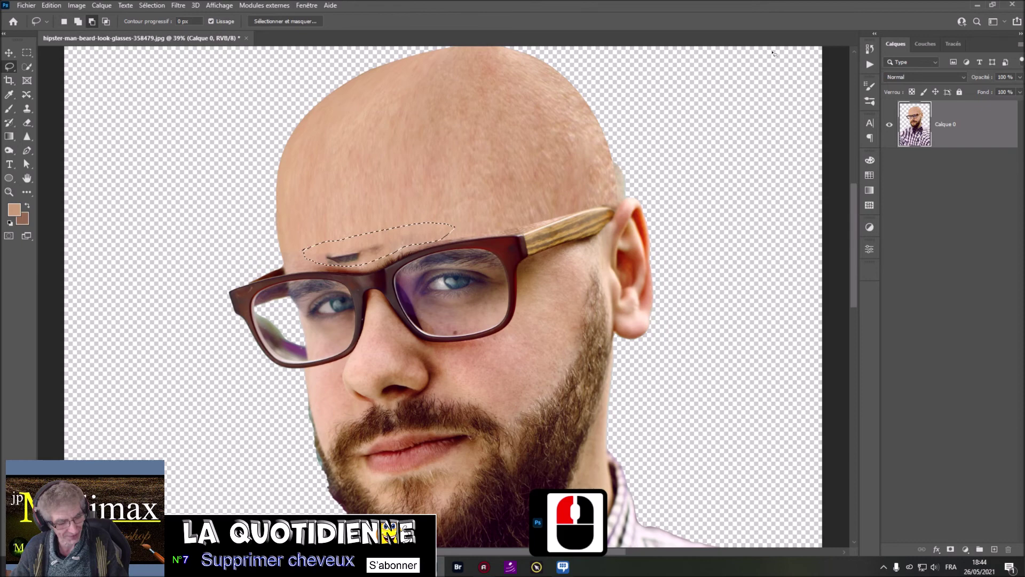
key(ctrl+d)
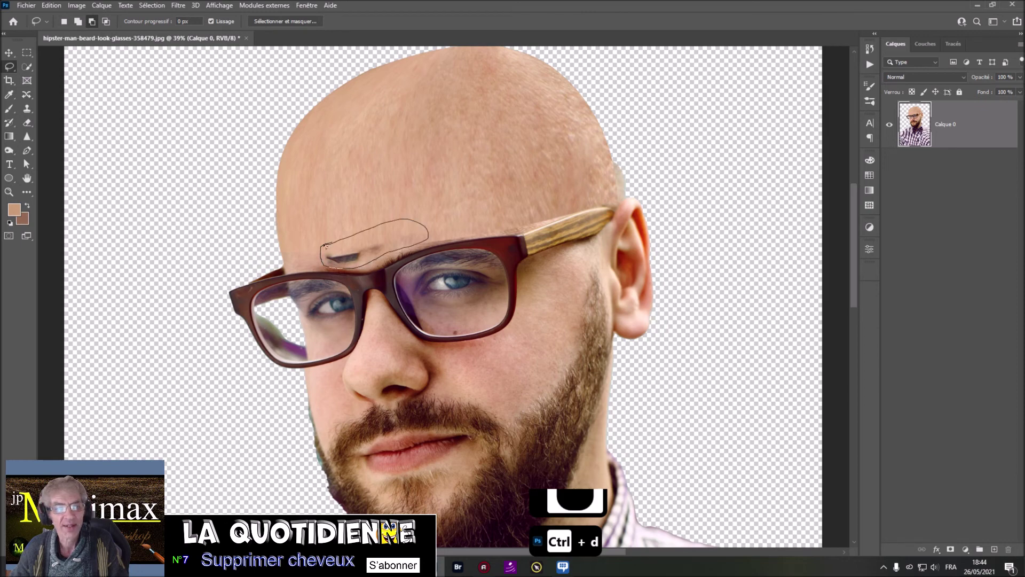
- Lasso the dark streak above the glasses' bridge, fill it content-aware at 100% opacity and deselect
drag(325, 247, 325, 247)
right_click(377, 244)
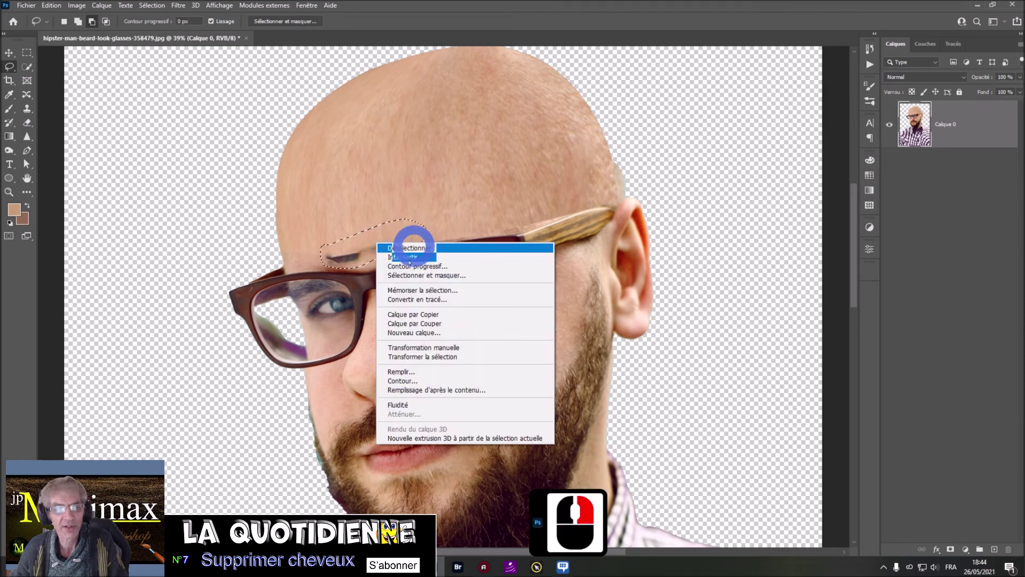
click(429, 372)
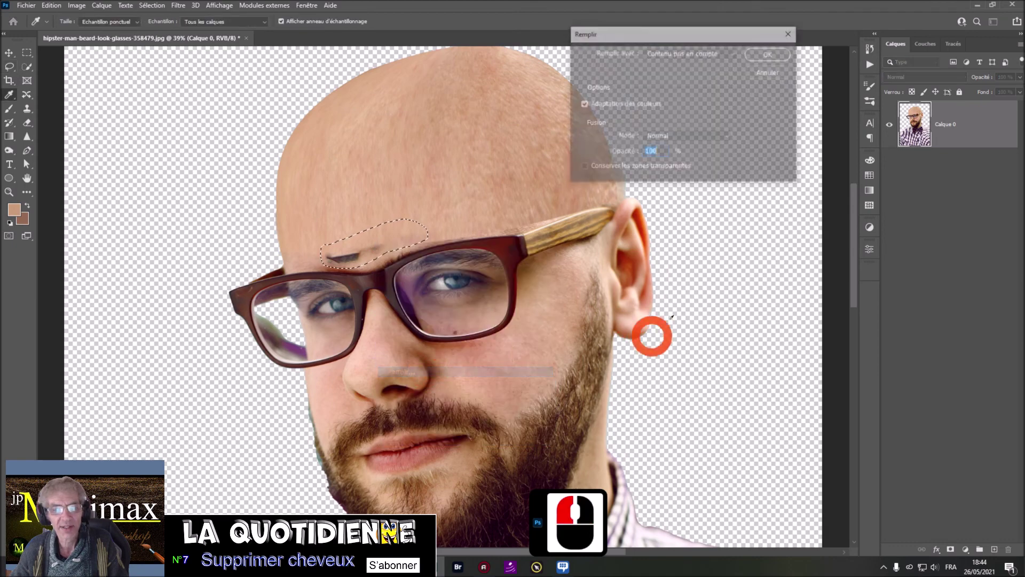
click(768, 54)
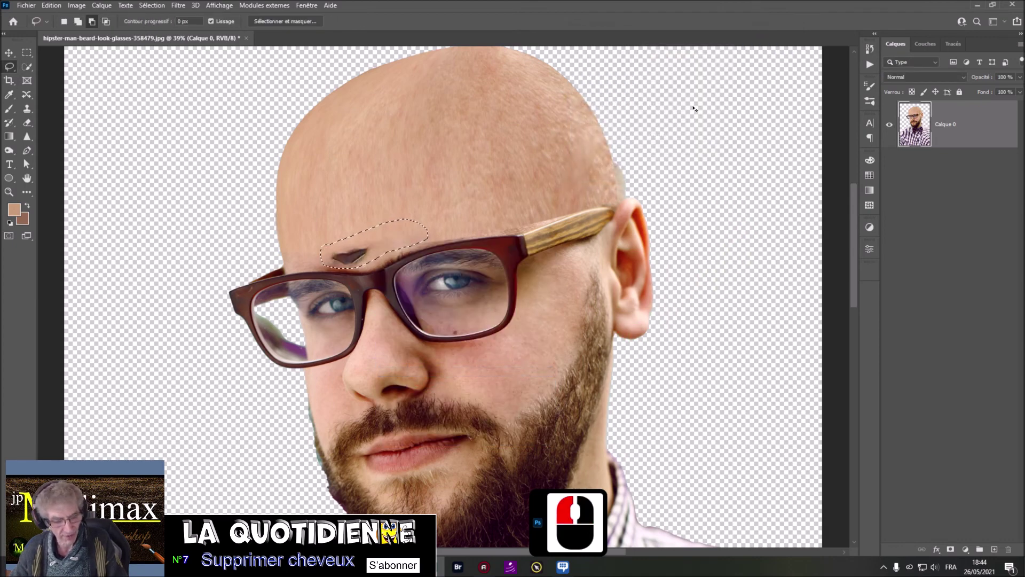
key(ctrl+d)
- Lasso a rounder area around the remaining dark wedge above the glasses, fill it content-aware and deselect
drag(347, 237, 319, 244)
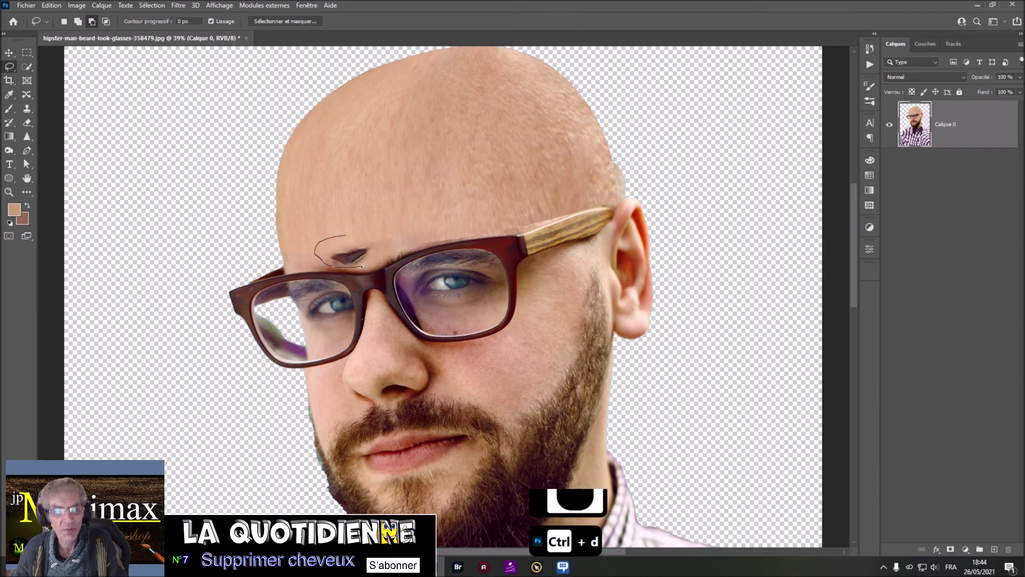
drag(326, 241, 324, 241)
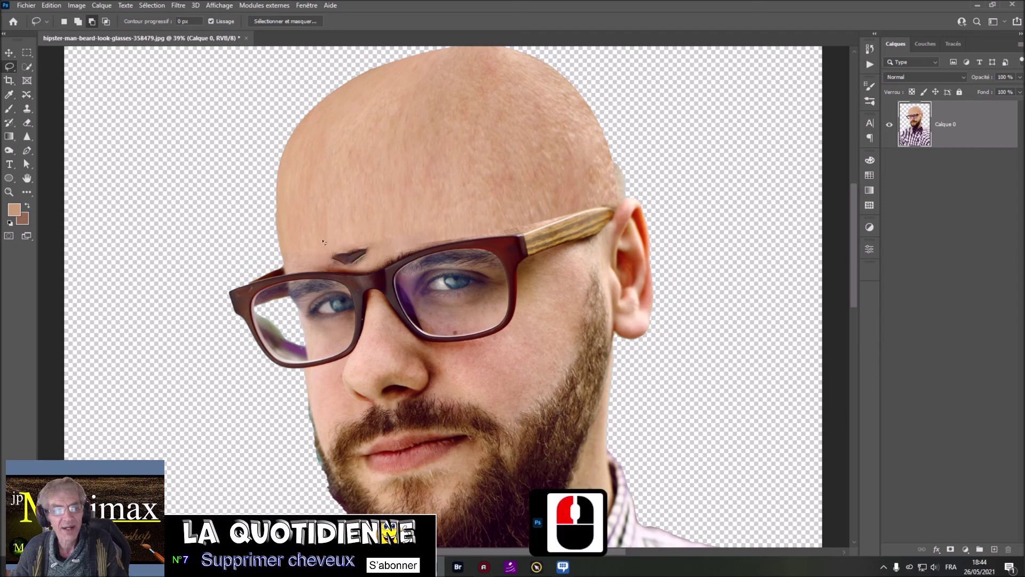
right_click(370, 236)
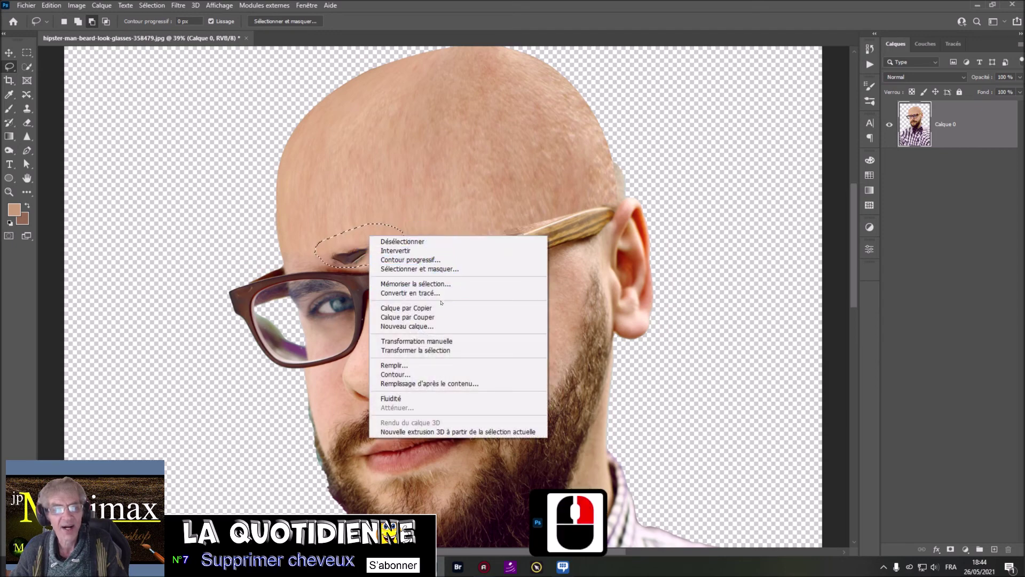
click(528, 365)
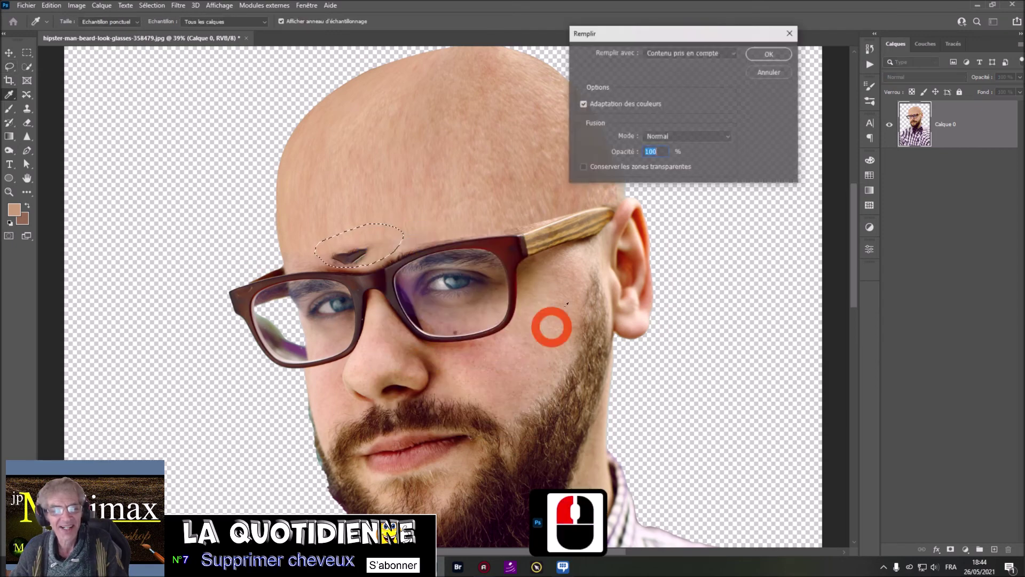
click(768, 54)
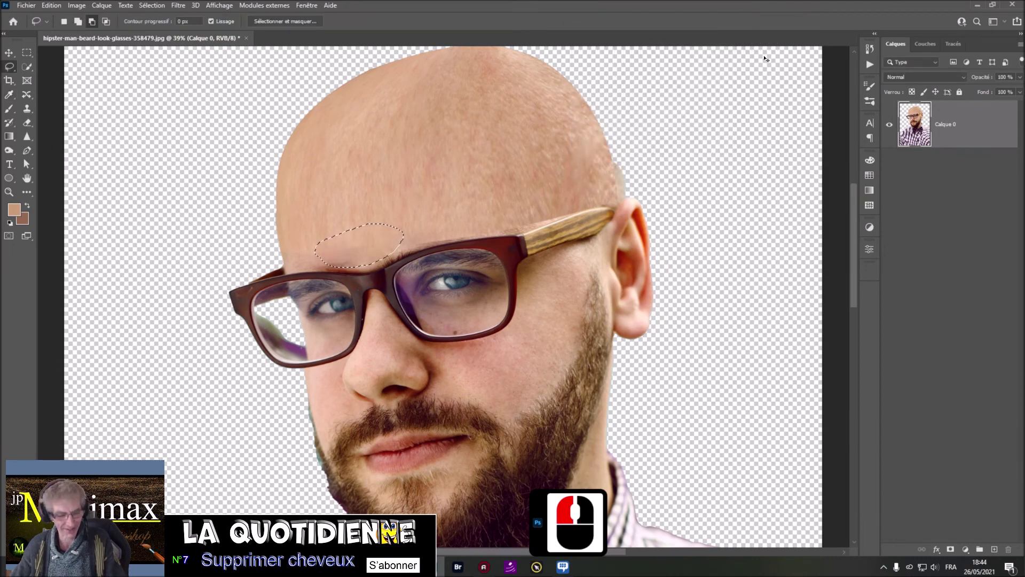
key(ctrl+d)
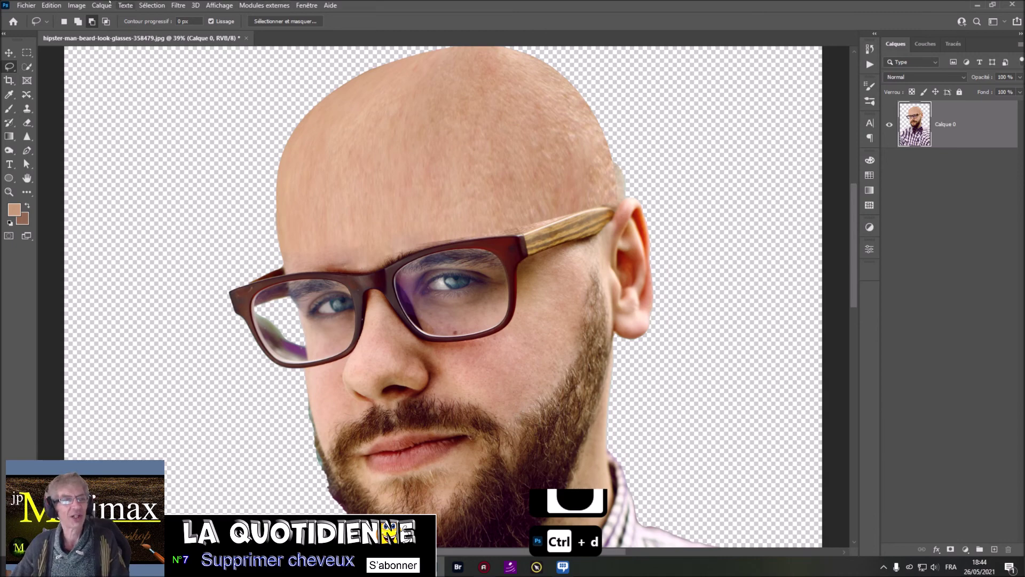
- Place the image nature-4374081 from the Arriere plan folder into the portrait document as an embedded layer
click(24, 5)
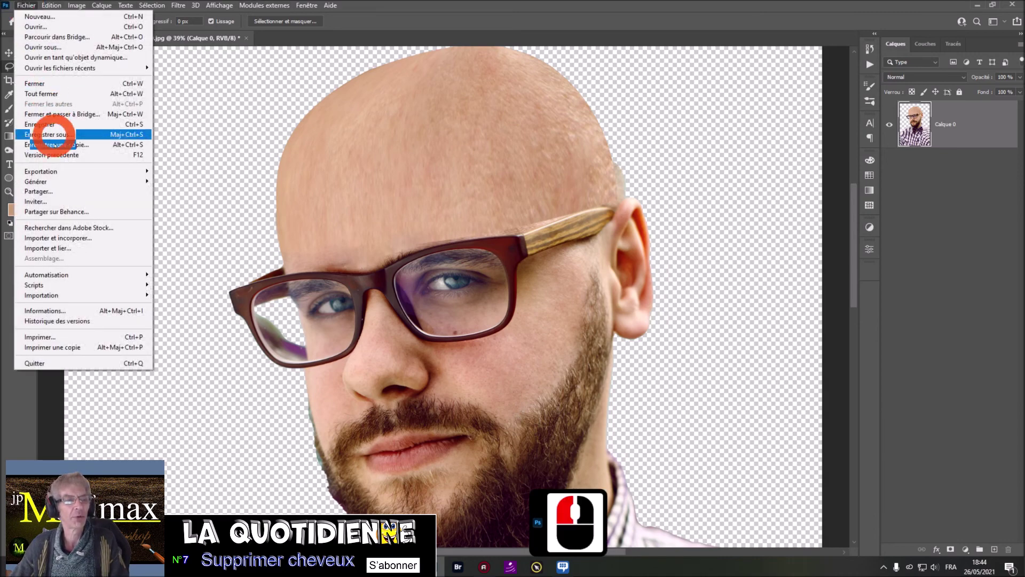
click(58, 238)
scroll(356, 169, down, 3)
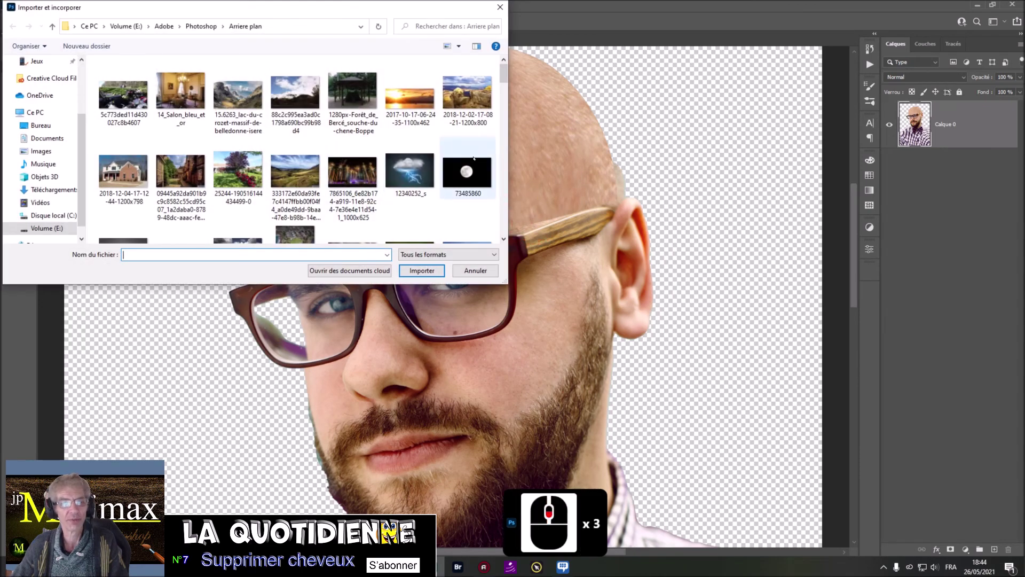
drag(502, 74, 500, 160)
click(246, 177)
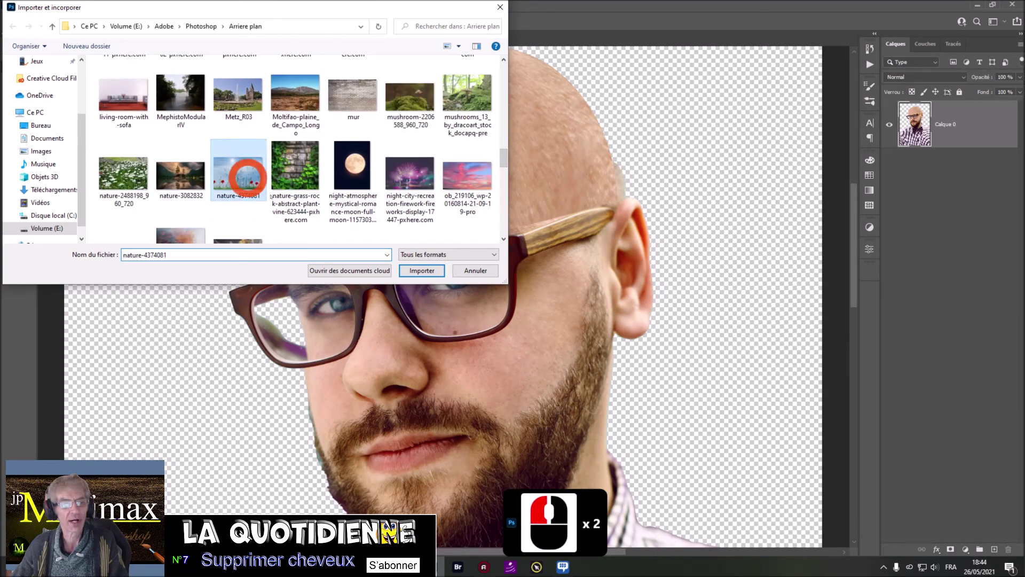
click(432, 270)
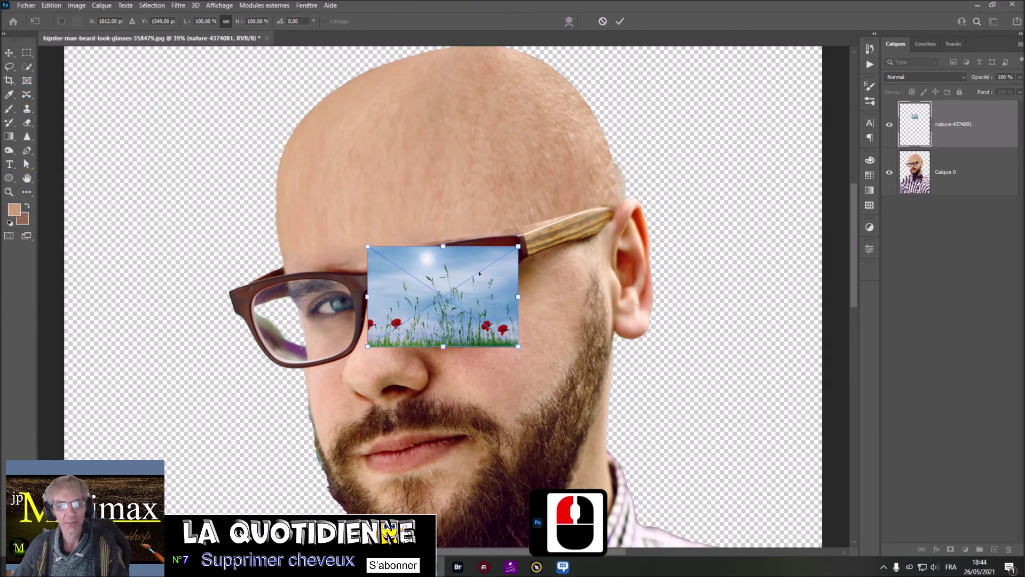
- Scale the placed meadow image to about 1098% so it covers the canvas, and move its layer below Calque 0
alt+scroll(468, 254, down, 7)
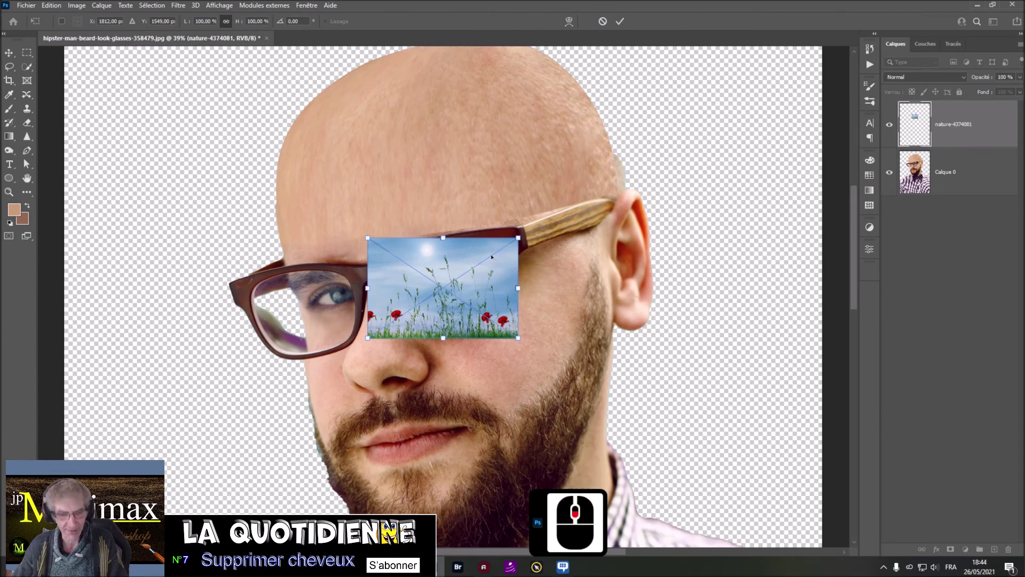
alt+scroll(488, 258, down, 1)
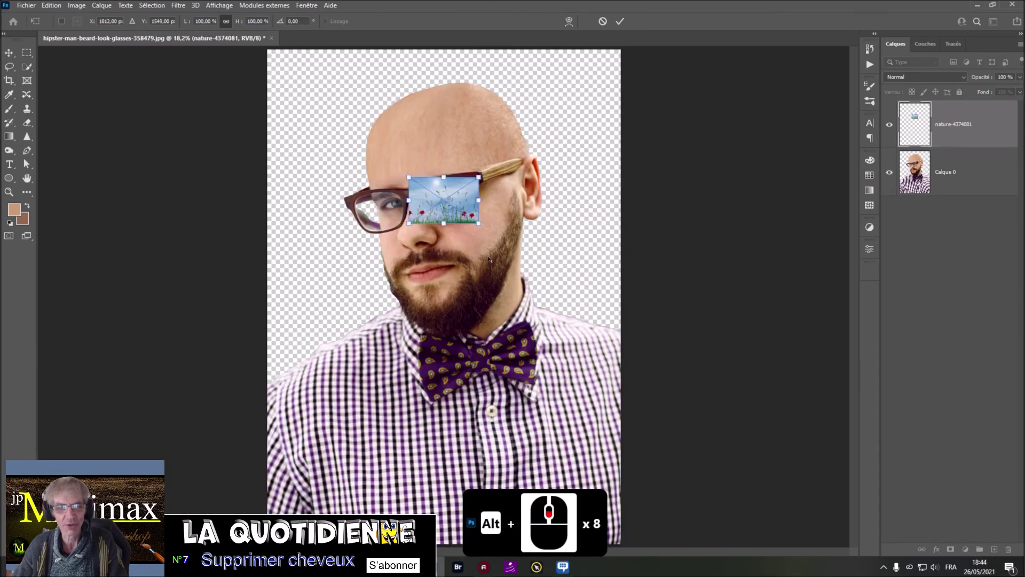
drag(441, 178, 449, 33)
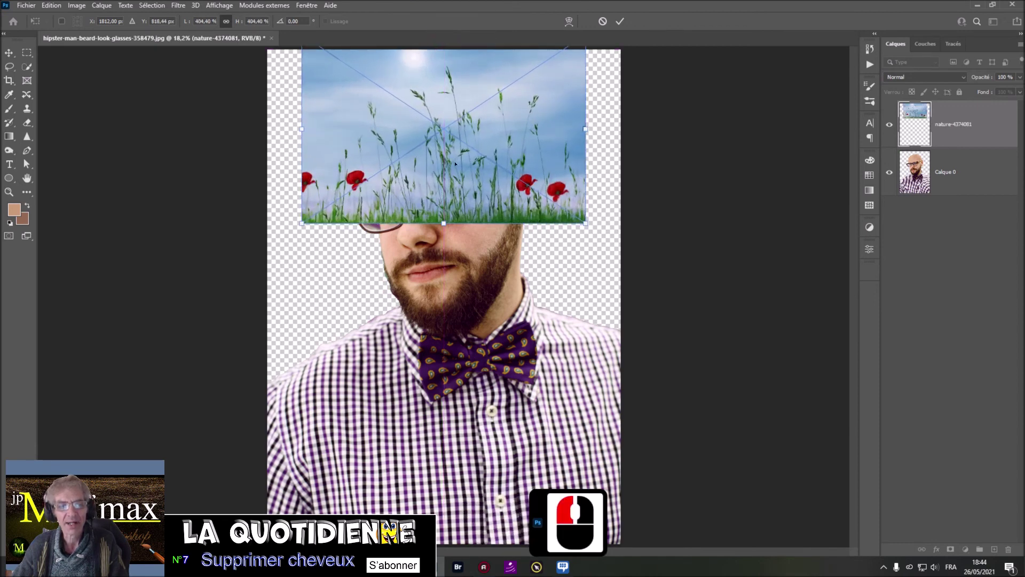
drag(444, 222, 405, 547)
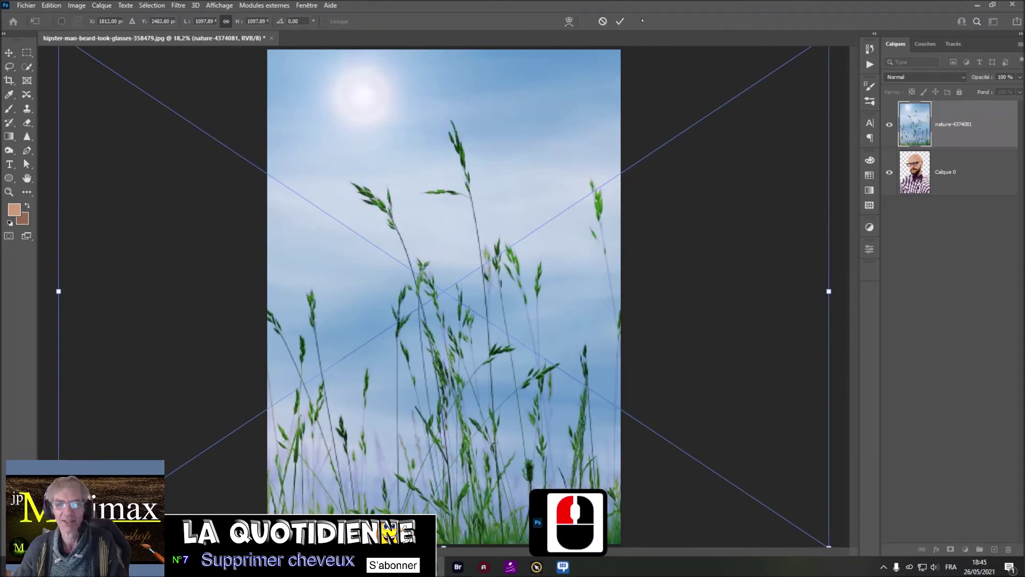
click(623, 22)
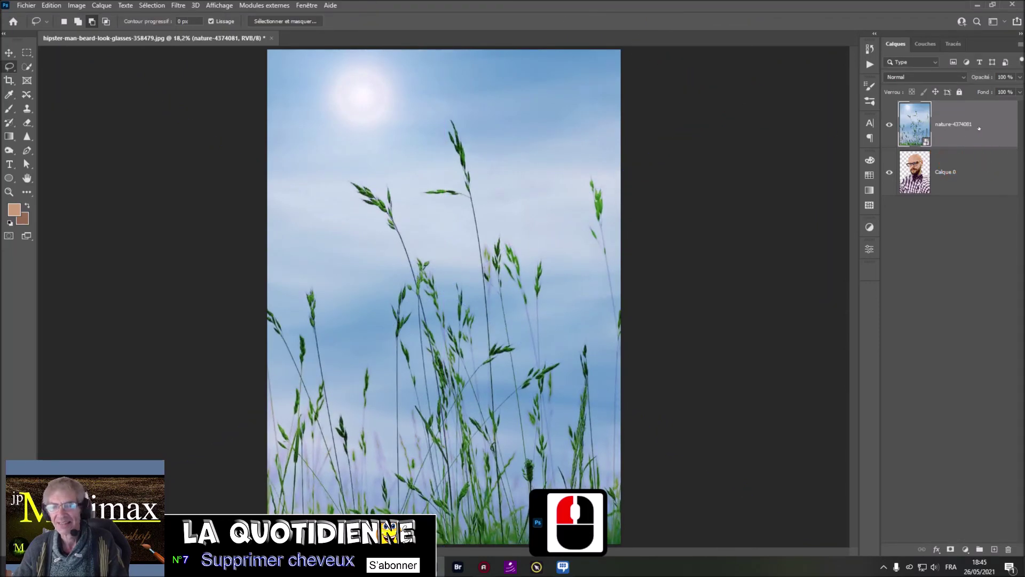
drag(980, 128, 964, 215)
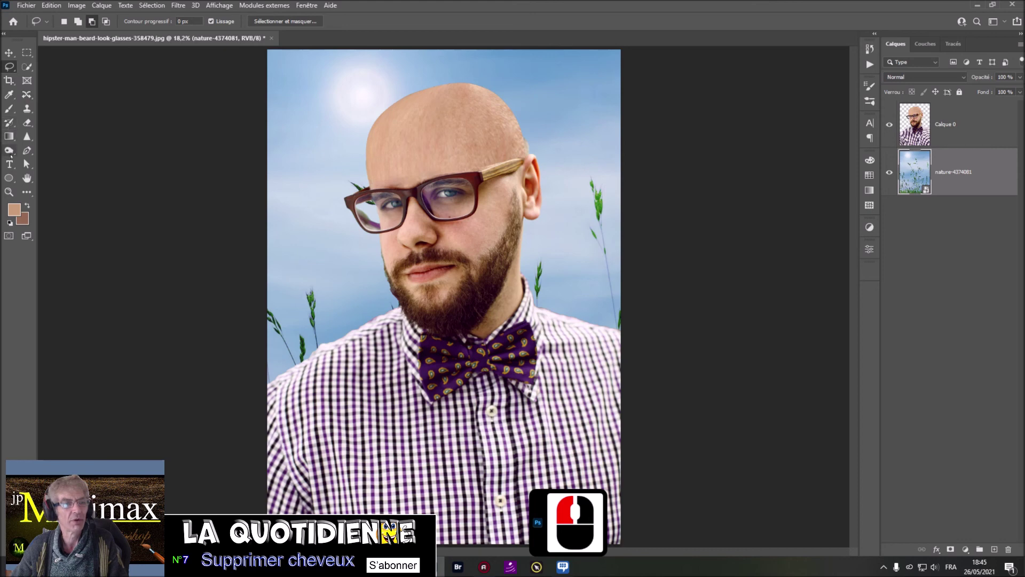
- Darken the outer edges of the bald head on Calque 0 with the Burn tool (Densité +), range Tons moyens
click(9, 150)
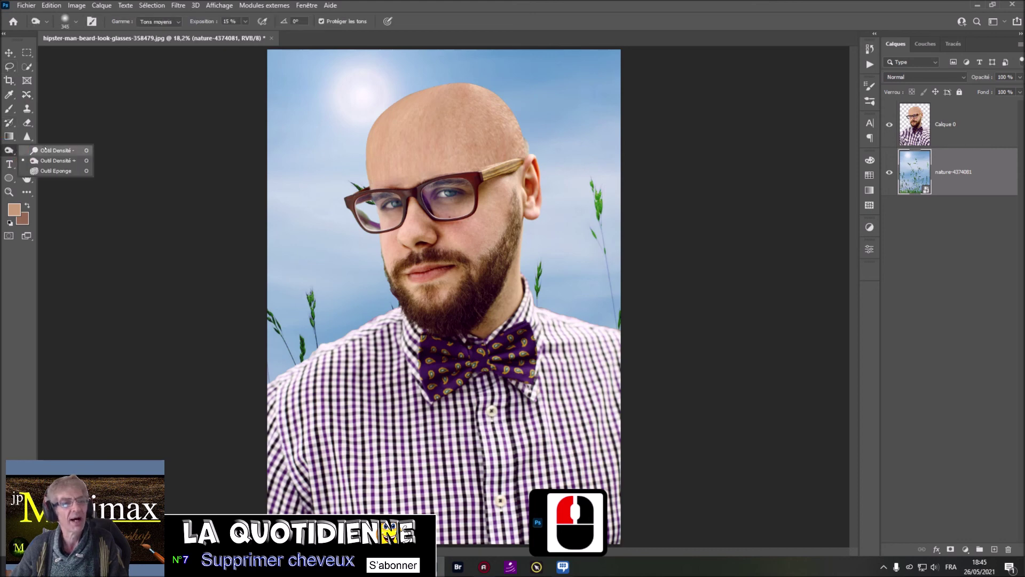
click(62, 160)
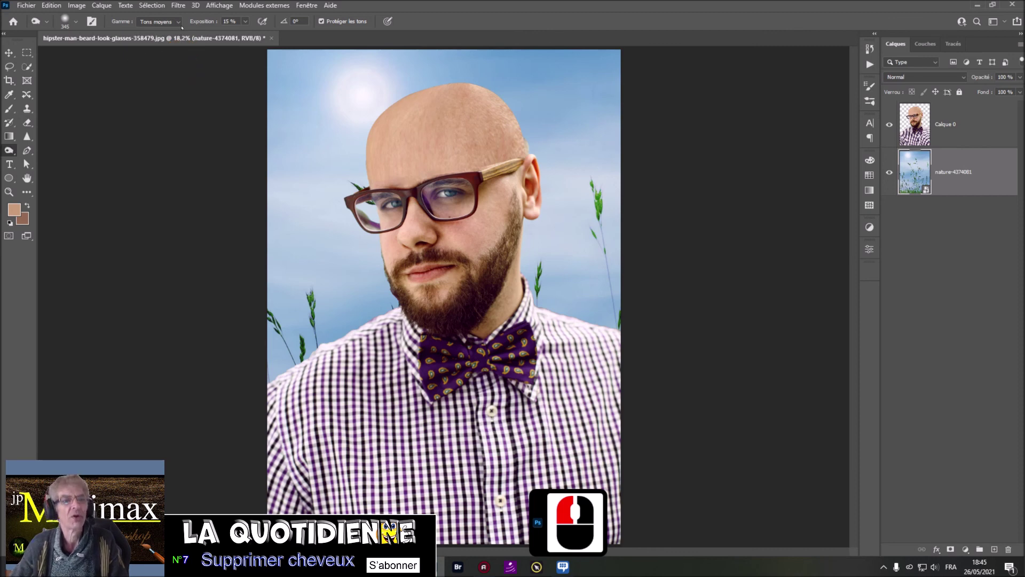
click(179, 22)
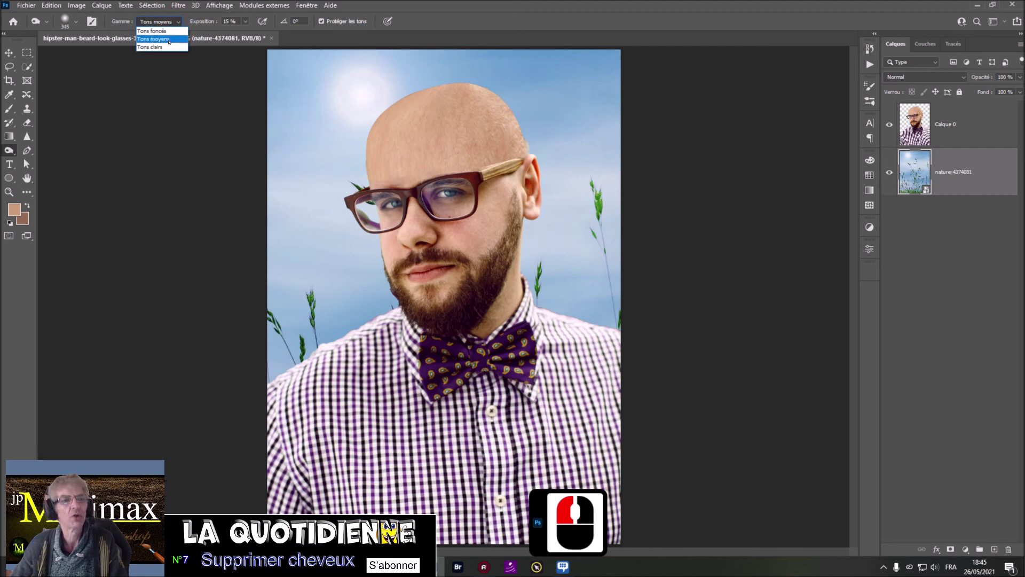
click(168, 39)
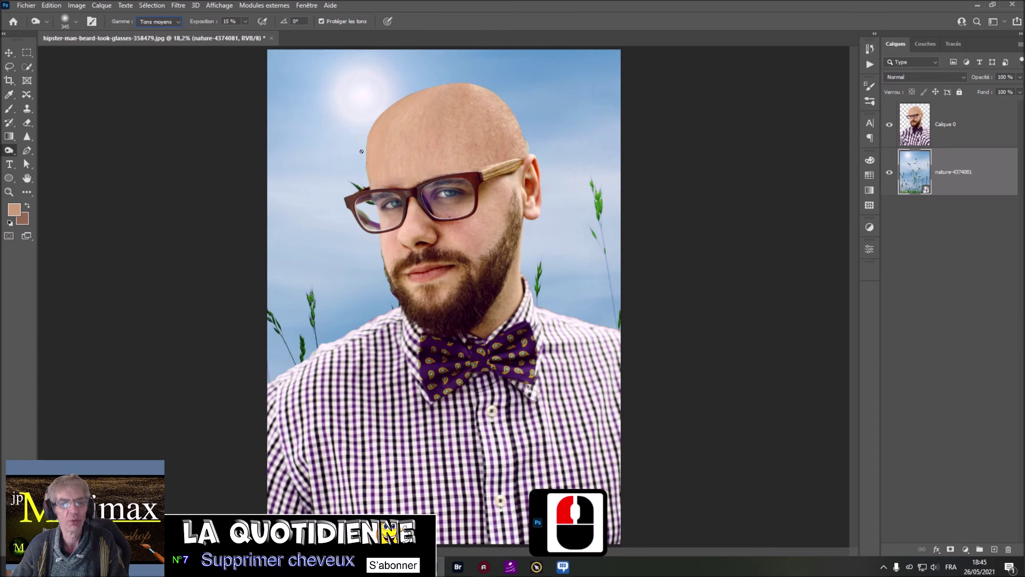
click(915, 121)
mouse_move(361, 158)
mouse_down()
mouse_move(368, 126)
mouse_move(348, 157)
mouse_move(394, 86)
mouse_move(426, 75)
mouse_move(480, 91)
mouse_up()
drag(524, 126, 462, 83)
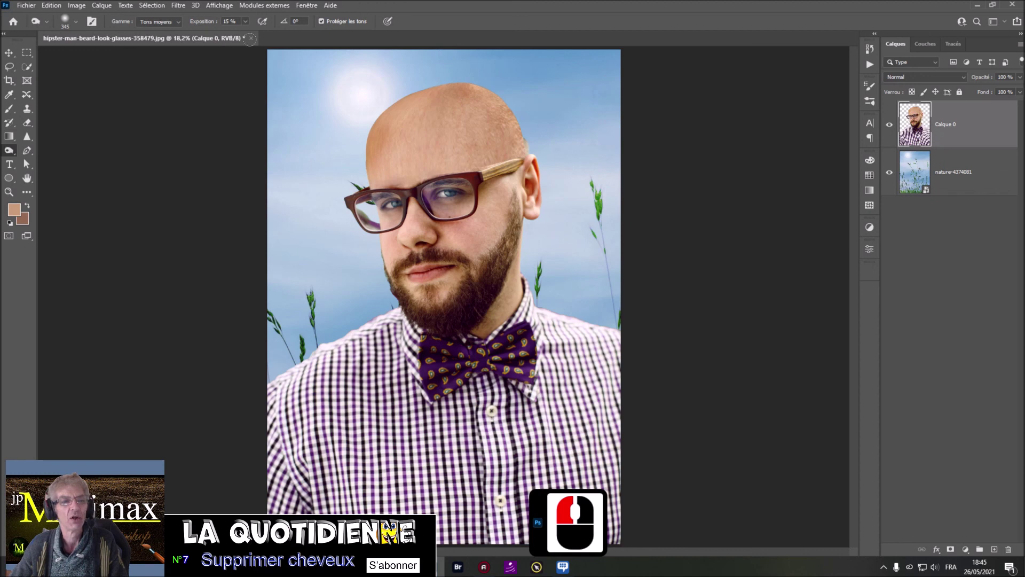
- Try further burn strokes over the crown, forehead and both sides of the bald head
drag(418, 97, 418, 55)
mouse_move(324, 123)
mouse_down()
mouse_move(330, 163)
mouse_move(360, 171)
mouse_up()
mouse_move(447, 127)
mouse_down()
mouse_move(465, 142)
mouse_move(498, 112)
mouse_up()
drag(552, 143, 524, 129)
drag(614, 150, 613, 161)
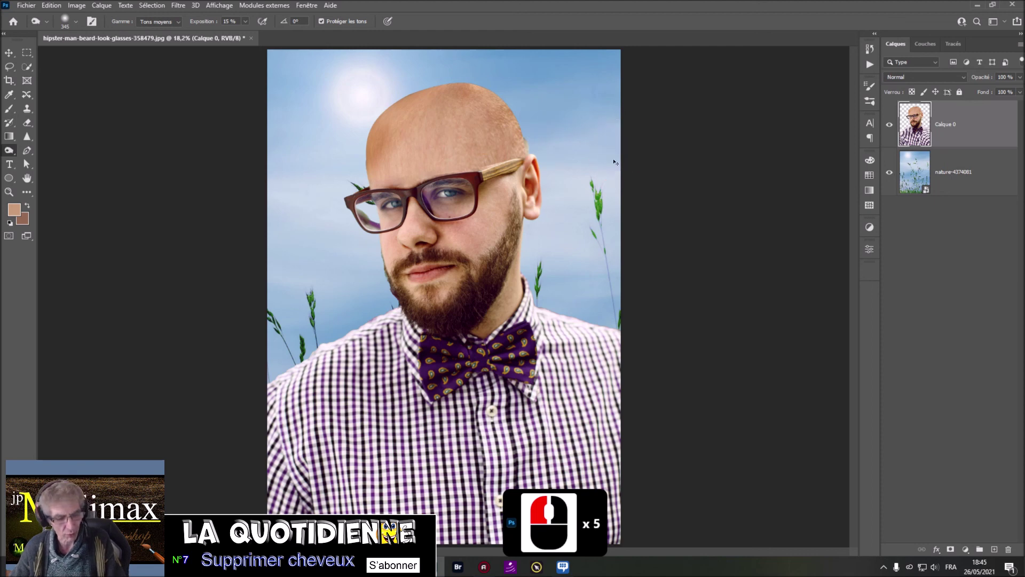
- Undo the last six burn strokes on the head
key(ctrl+z)
key(ctrl+z)
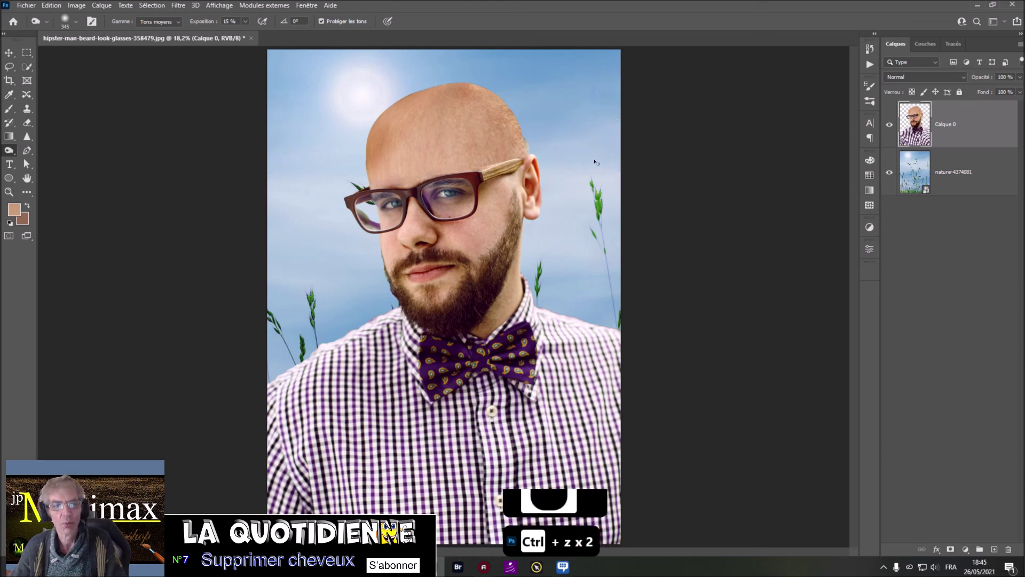
key(ctrl+z)
key(ctrl+z)
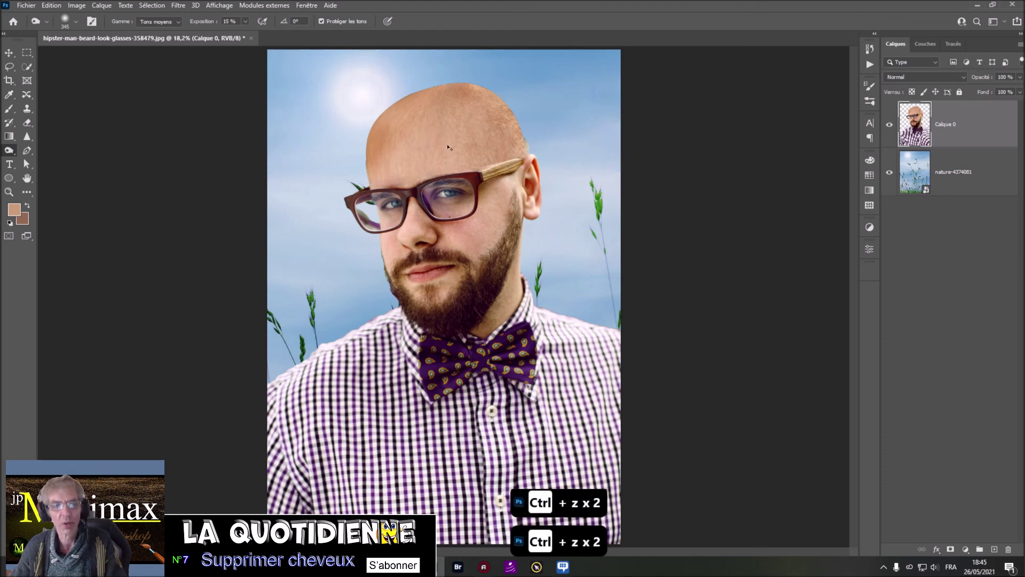
key(ctrl+z)
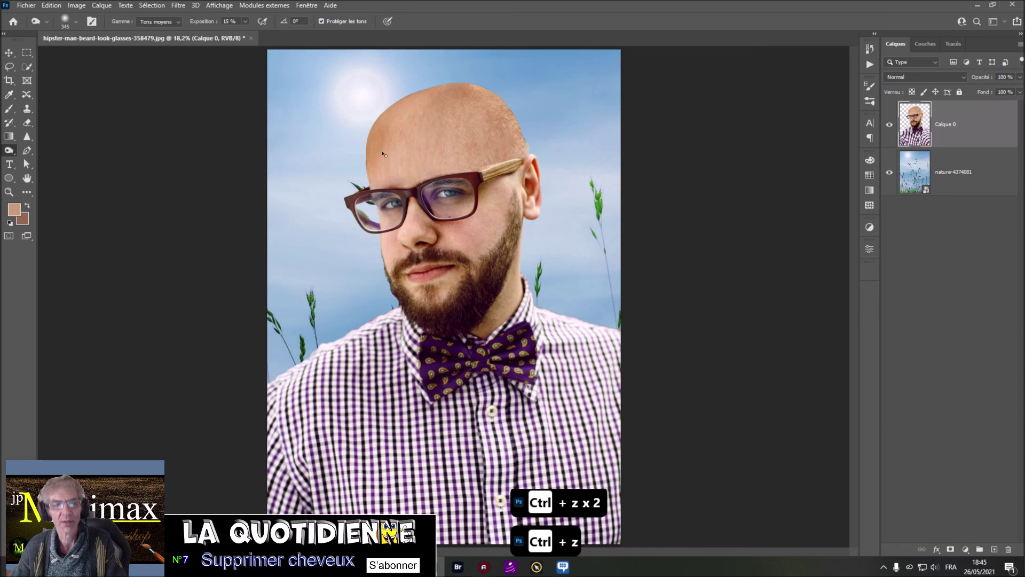
key(ctrl+z)
- Burn short strokes along the temple above the glasses' hinge and the crown's edge on the ear side to shade the skull
mouse_move(365, 159)
mouse_down()
mouse_move(304, 65)
mouse_move(334, 141)
mouse_move(372, 168)
mouse_up()
drag(369, 160, 372, 158)
mouse_move(508, 131)
mouse_down()
mouse_move(536, 83)
mouse_move(541, 122)
mouse_move(492, 119)
mouse_up()
mouse_move(512, 112)
mouse_down()
mouse_move(544, 101)
mouse_move(503, 63)
mouse_up()
drag(548, 97, 478, 93)
mouse_move(541, 77)
mouse_down()
mouse_move(537, 97)
mouse_move(466, 87)
mouse_up()
mouse_move(526, 99)
mouse_down()
mouse_move(473, 87)
mouse_move(502, 67)
mouse_move(504, 96)
mouse_move(446, 87)
mouse_up()
mouse_move(514, 57)
mouse_down()
mouse_move(479, 89)
mouse_move(437, 92)
mouse_up()
drag(562, 84, 511, 109)
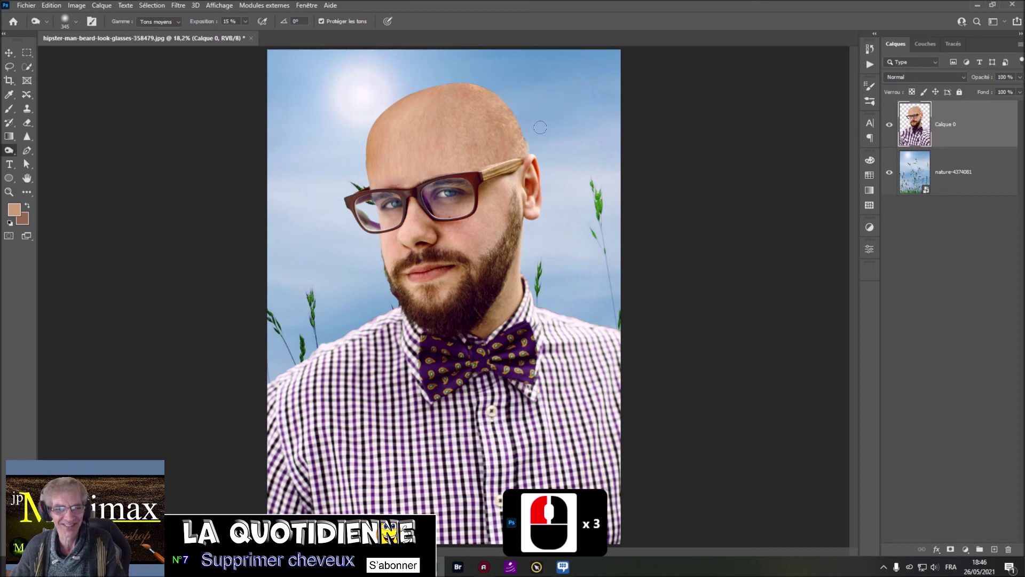